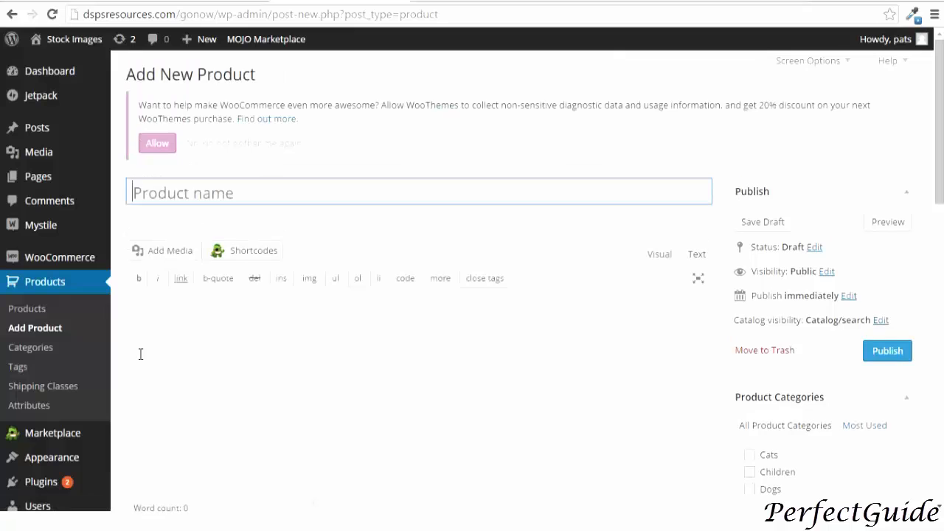
# Enter Simple Physical Product as the new product's name
pyautogui.write('Simple Physical Product')
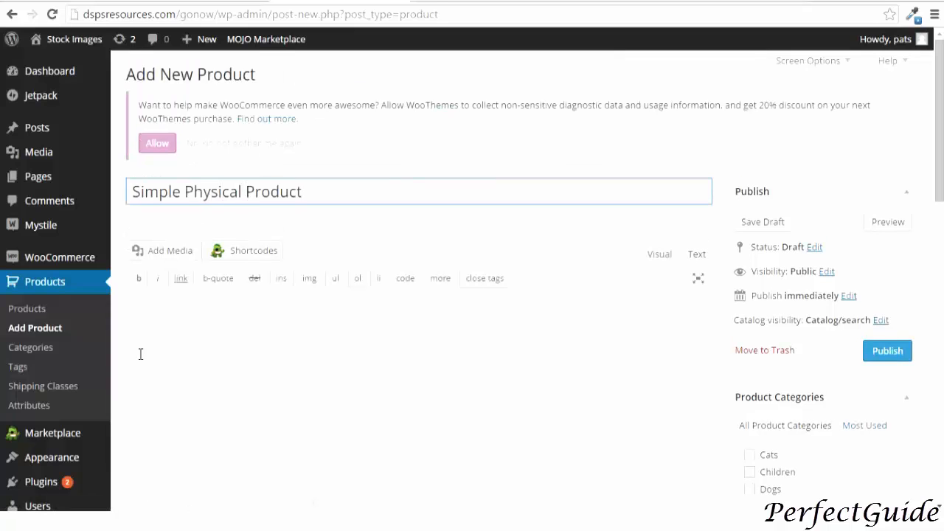
# Paste the product name into the Product Short Description and make it bold
pyautogui.scroll(-15, 140, 354)
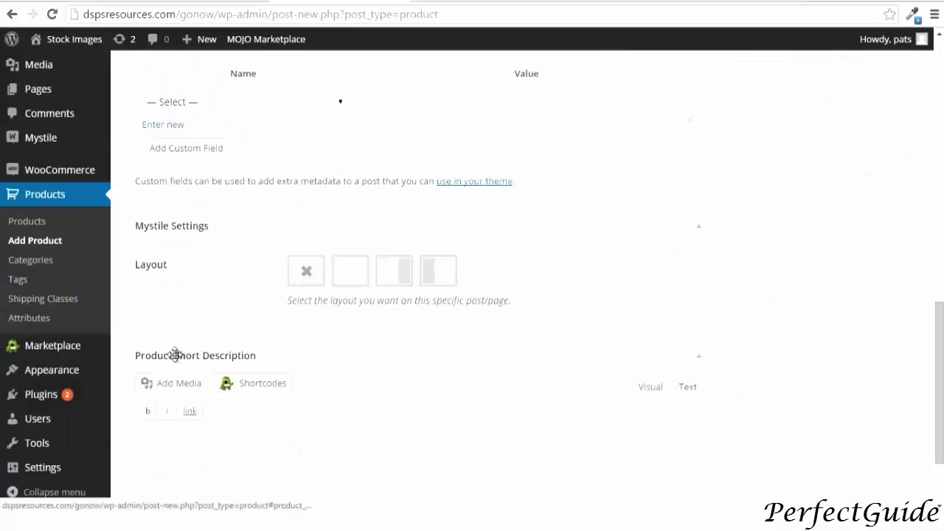
pyautogui.click(176, 355)
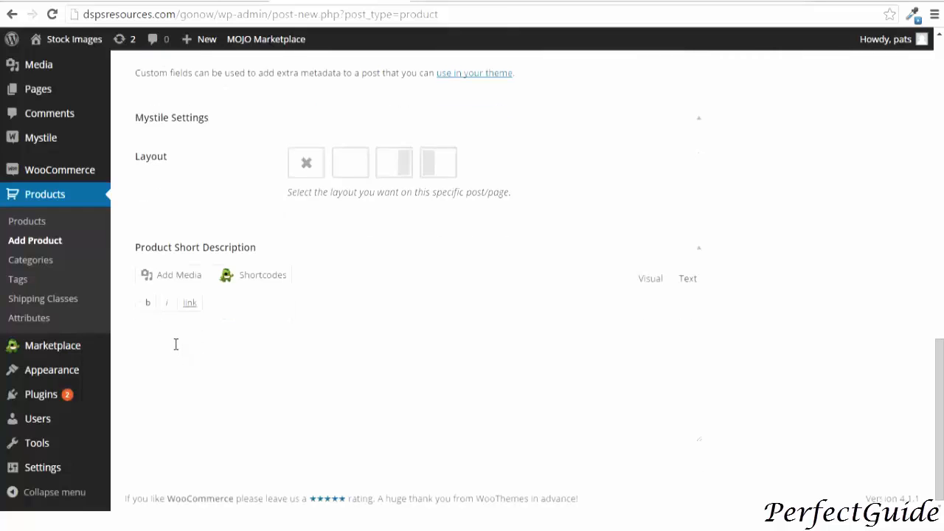
pyautogui.rightClick(177, 349)
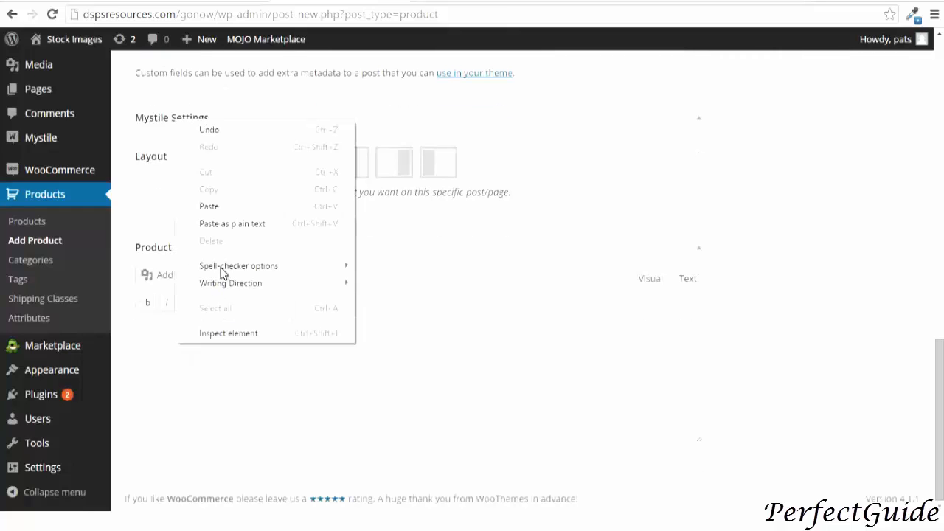
pyautogui.click(222, 206)
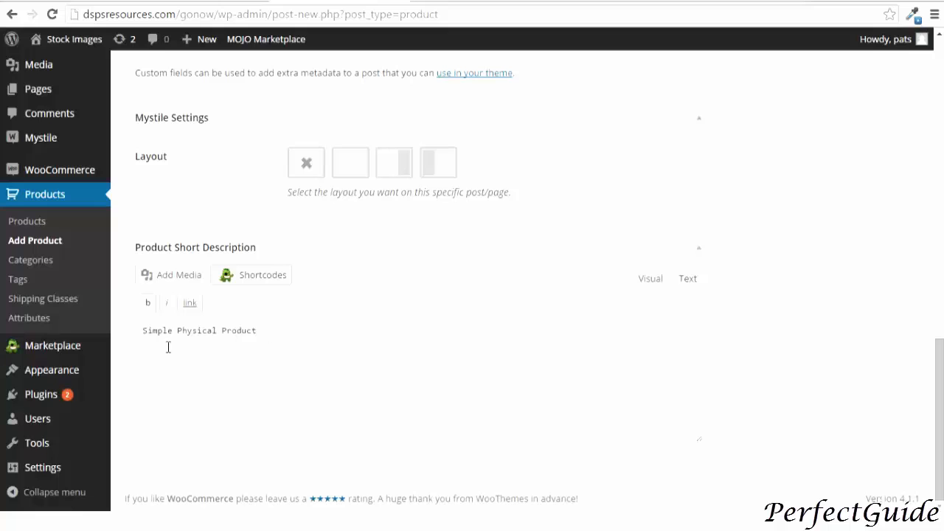
pyautogui.hotkey('ctrl', 'a')
pyautogui.click(147, 305)
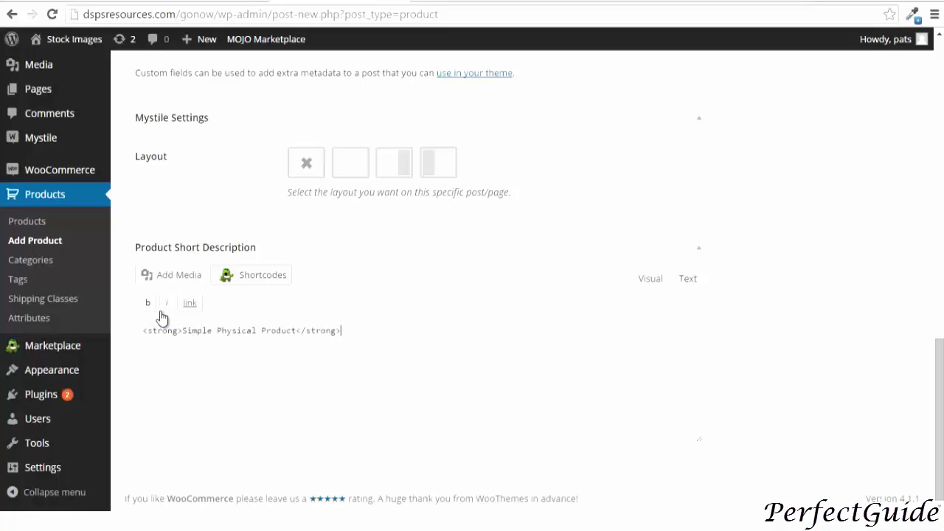
# Set the product's regular price to 20.00
pyautogui.scroll(10, 142, 349)
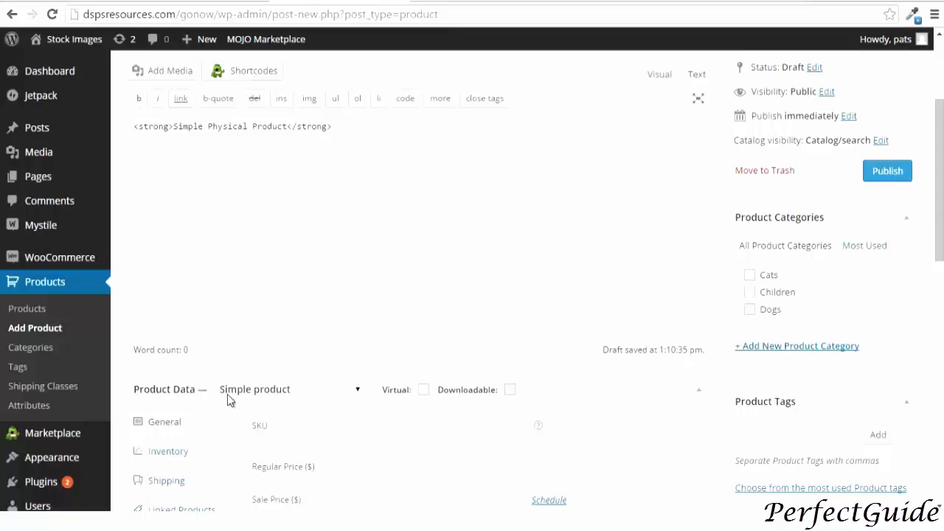
pyautogui.scroll(-1, 228, 399)
pyautogui.click(366, 399)
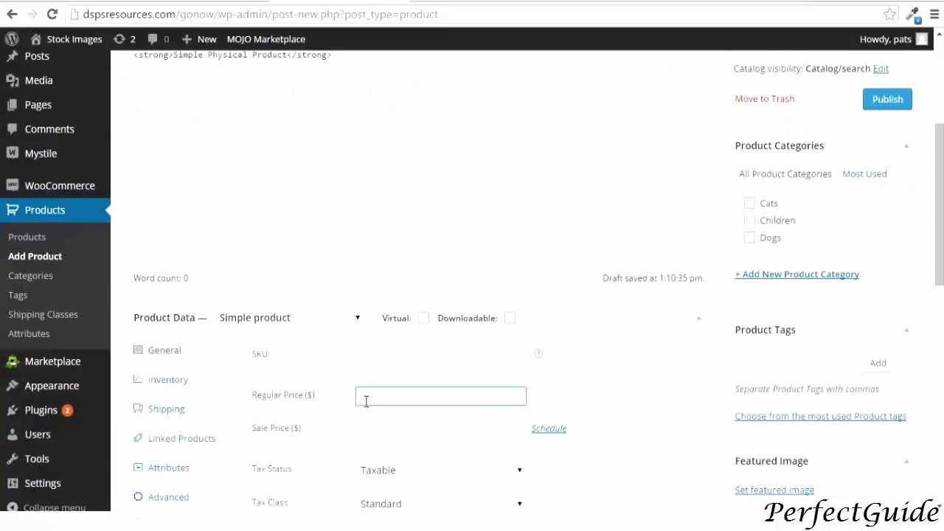
pyautogui.write('20.00')
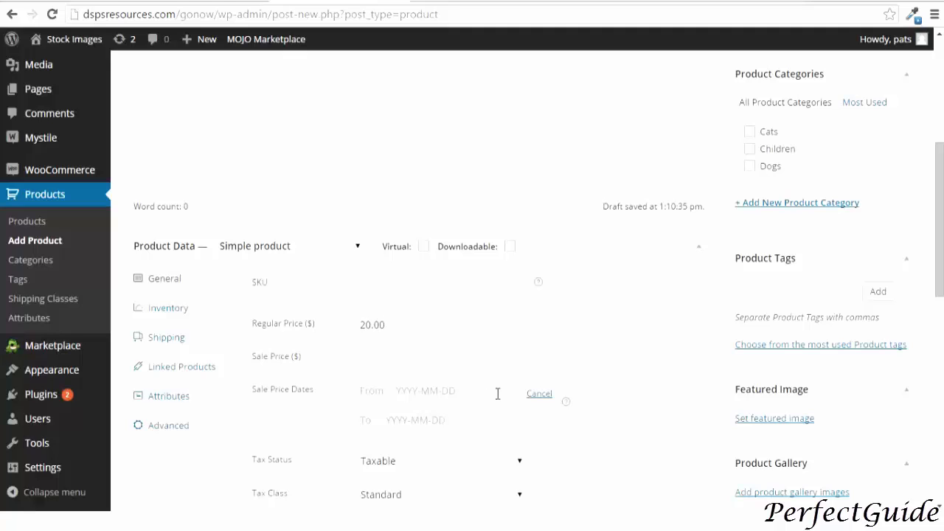
# Cancel the sale price date schedule and select Standard as the tax class
pyautogui.click(370, 394)
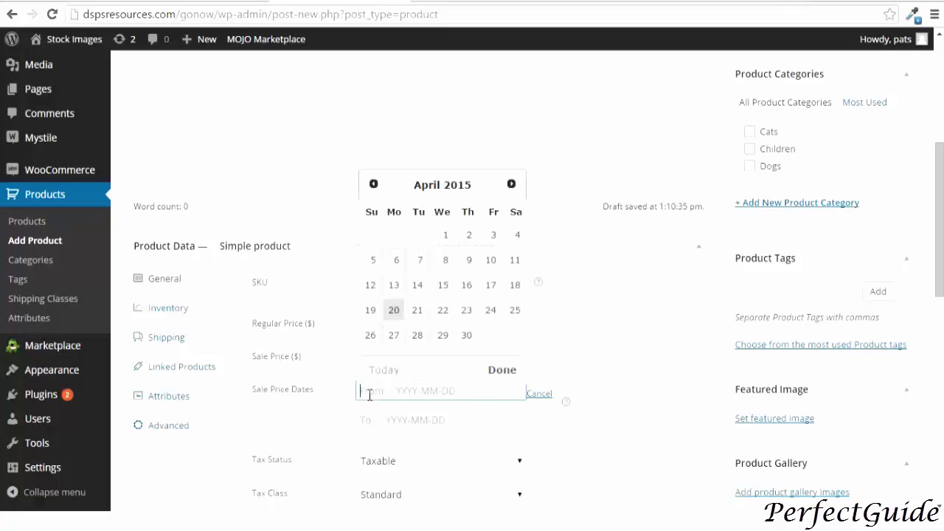
pyautogui.click(547, 395)
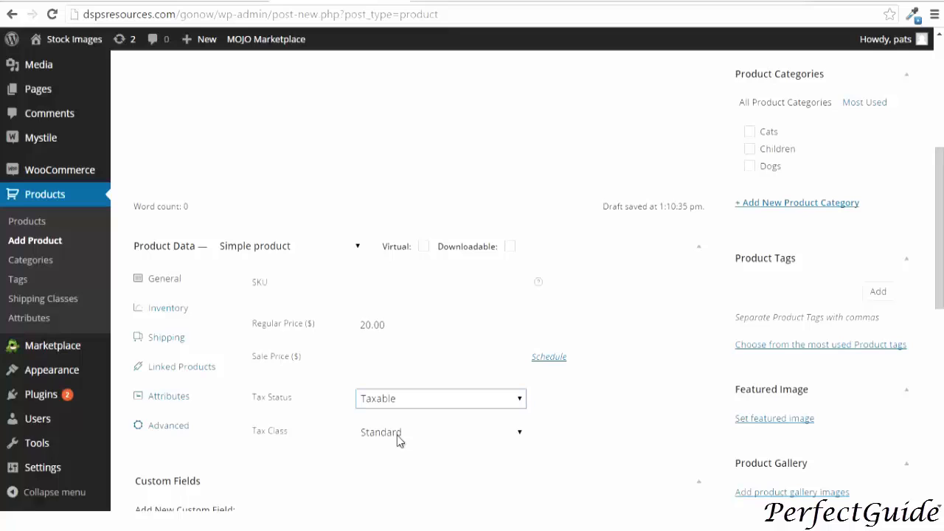
pyautogui.click(397, 436)
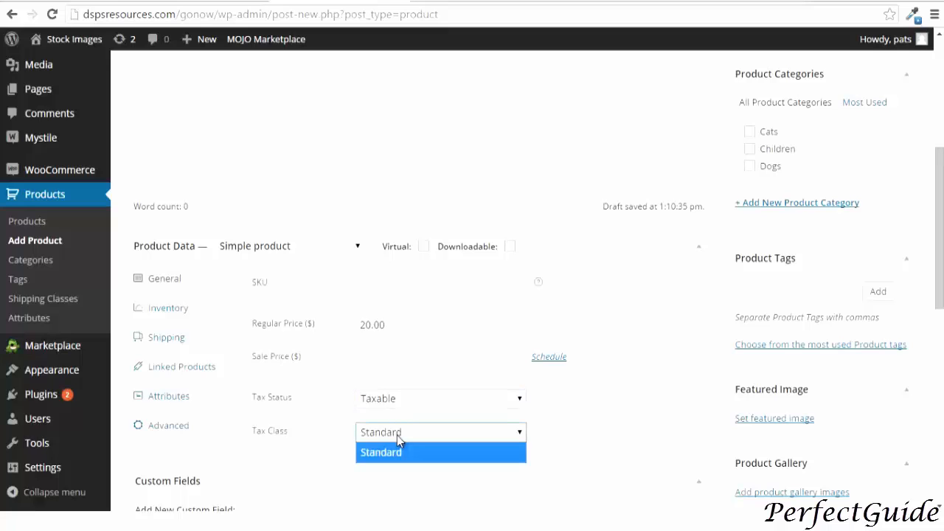
pyautogui.click(397, 435)
pyautogui.scroll(-2, 397, 436)
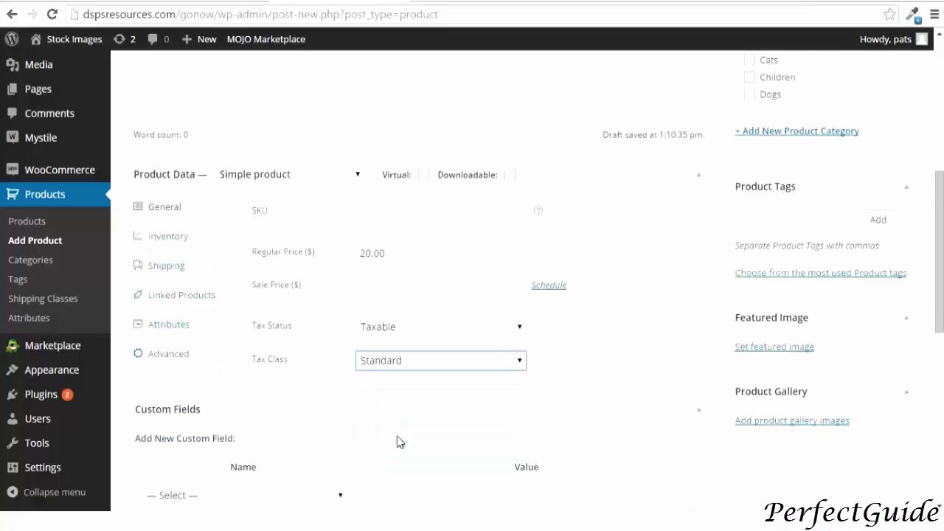
# Set the dog-nose image from the media library as the product's featured image
pyautogui.click(775, 390)
pyautogui.click(282, 322)
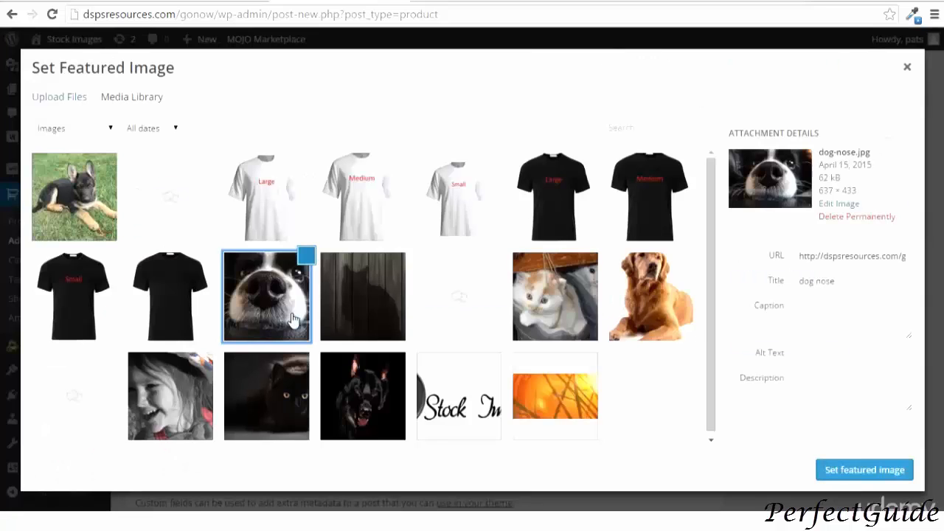
pyautogui.click(832, 474)
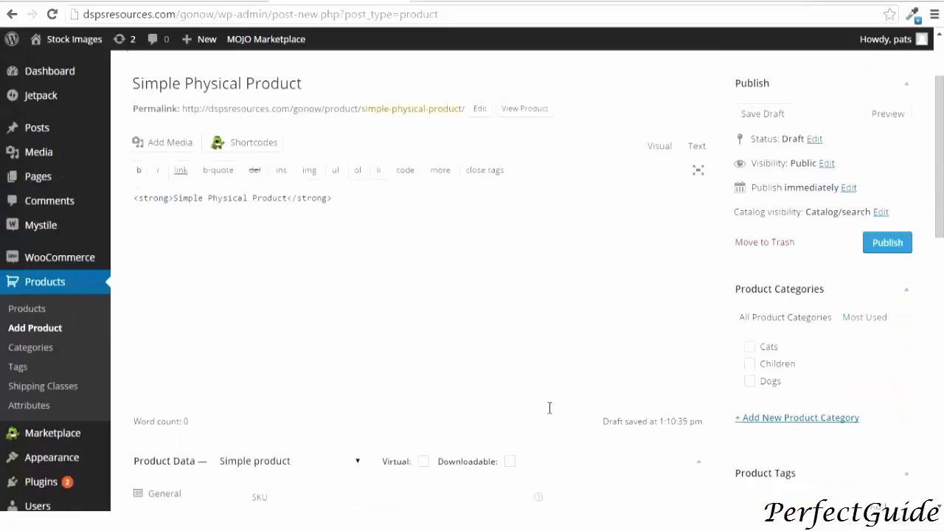
# Assign the product to the Dogs category and publish it
pyautogui.click(749, 381)
pyautogui.click(882, 244)
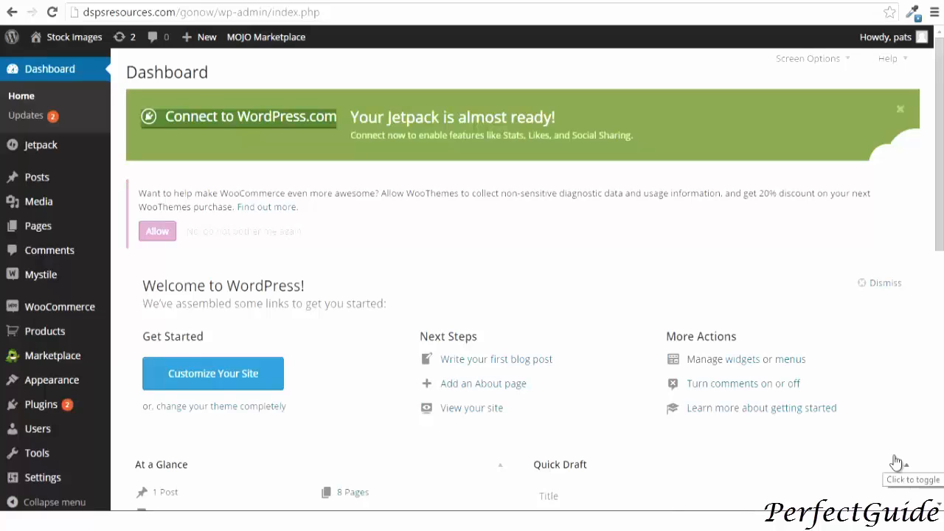
# Open the product Attributes page and enter color as the new attribute's name and slug
pyautogui.moveTo(45, 331)
pyautogui.click(158, 429)
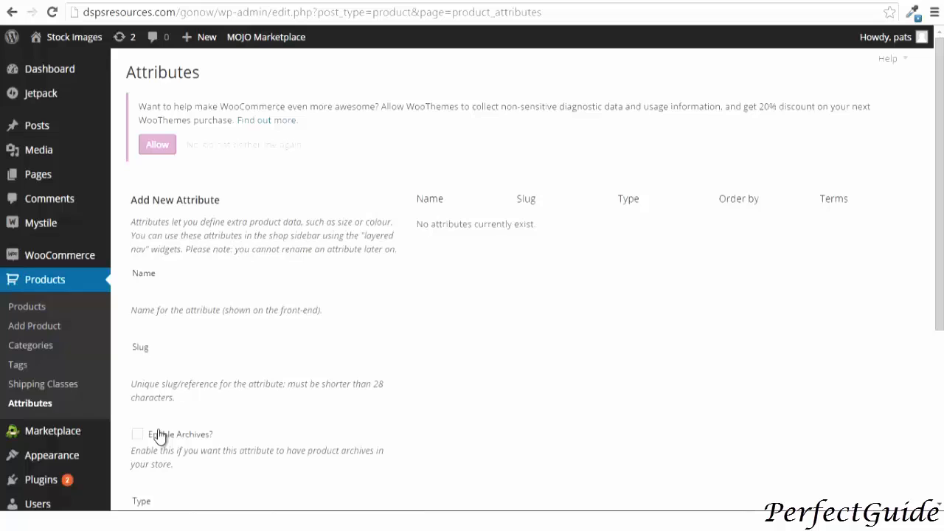
pyautogui.click(147, 294)
pyautogui.write('color')
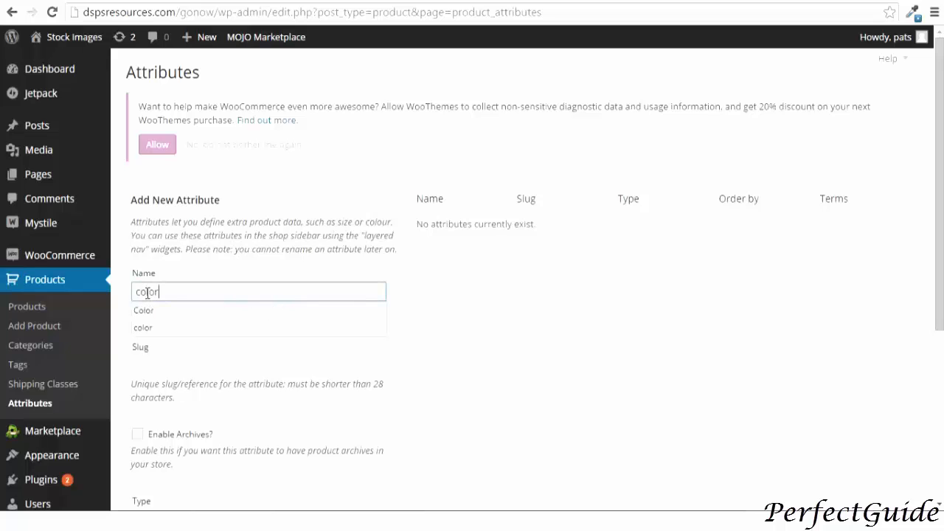
pyautogui.click(164, 363)
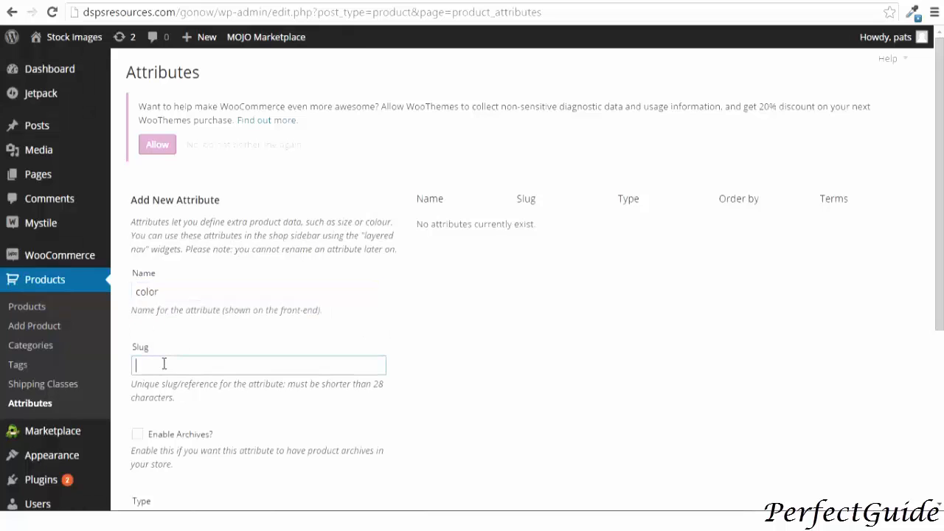
pyautogui.write('color')
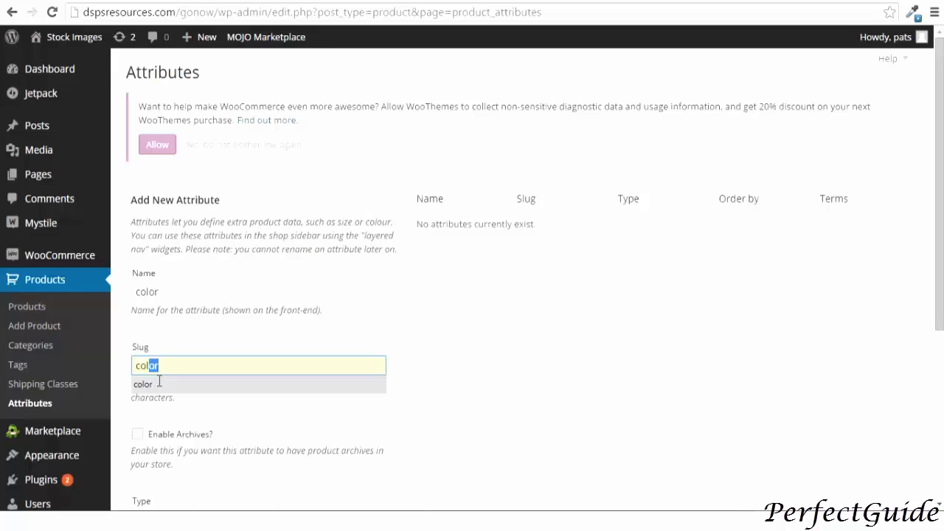
pyautogui.click(147, 384)
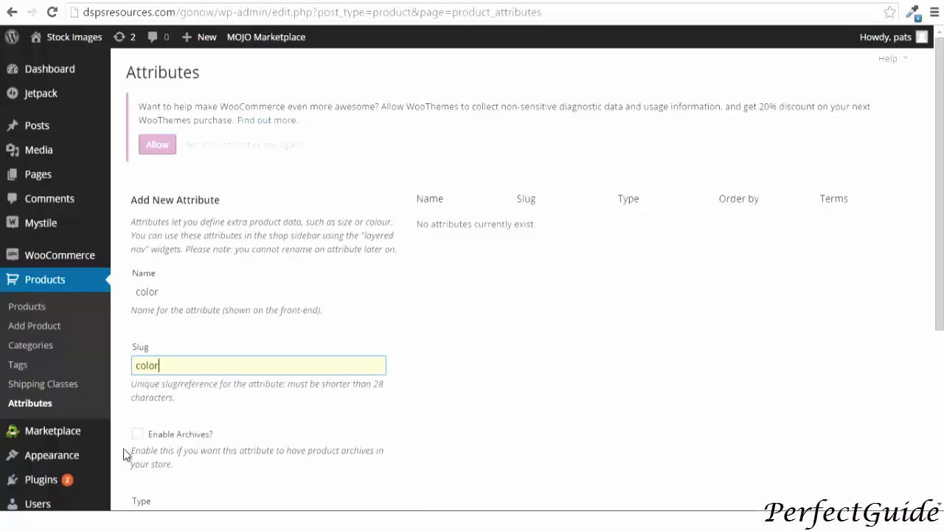
# Enable archives, choose the Text type, and add the color attribute
pyautogui.click(138, 434)
pyautogui.scroll(-2, 137, 443)
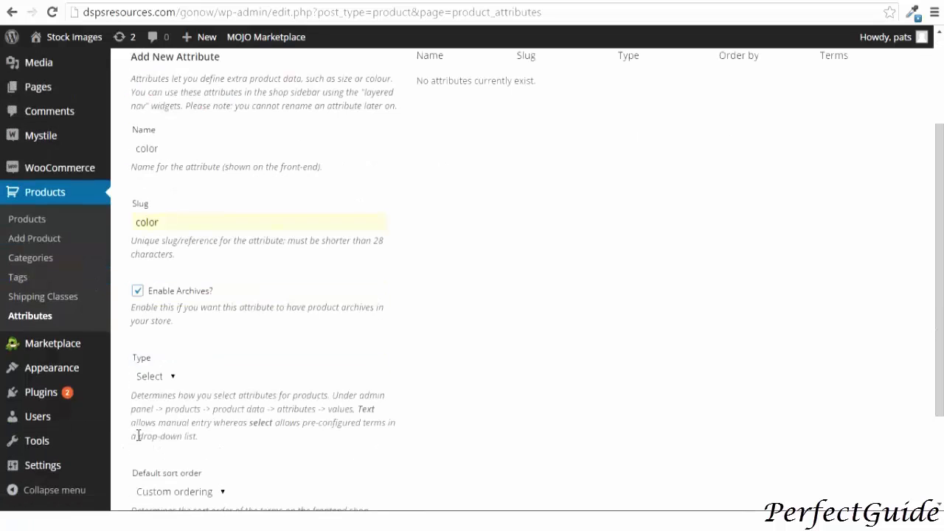
pyautogui.click(155, 377)
pyautogui.click(155, 416)
pyautogui.scroll(-1, 155, 416)
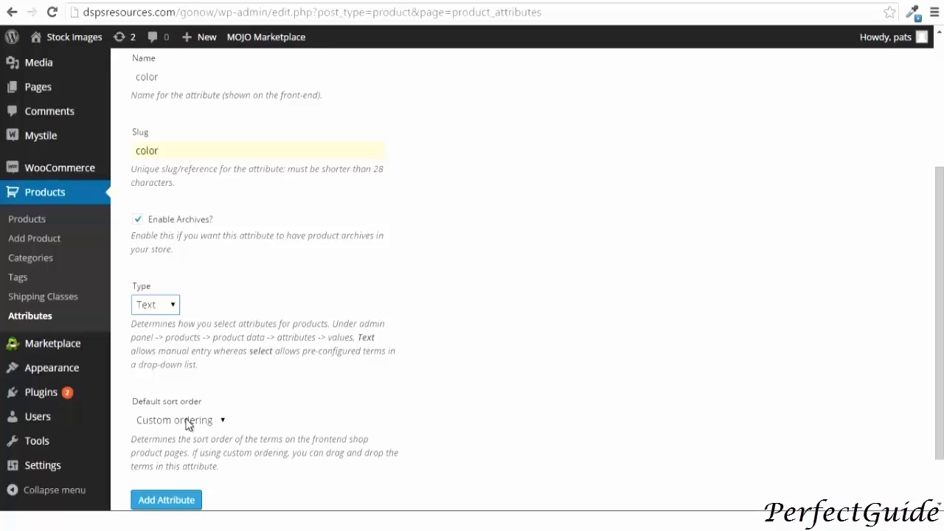
pyautogui.click(162, 501)
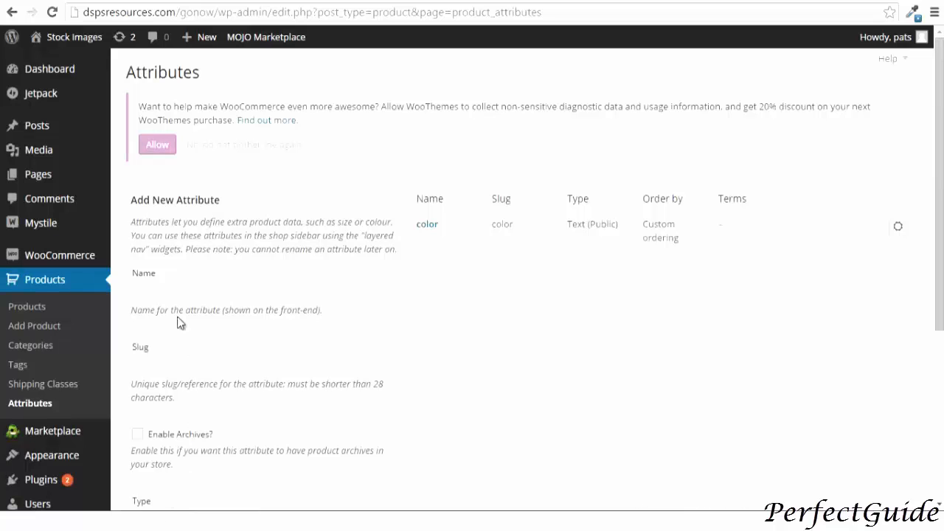
# Enter size as the name and slug of another new attribute
pyautogui.click(163, 297)
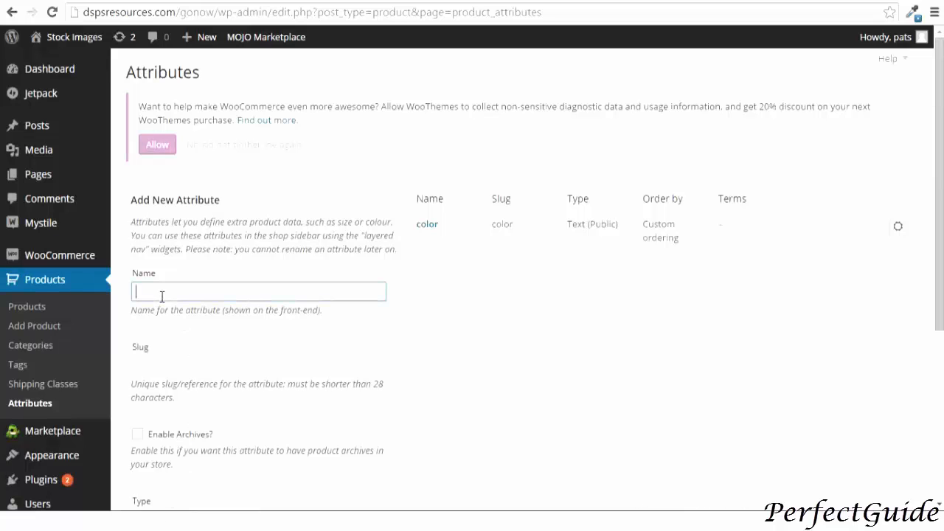
pyautogui.write('size')
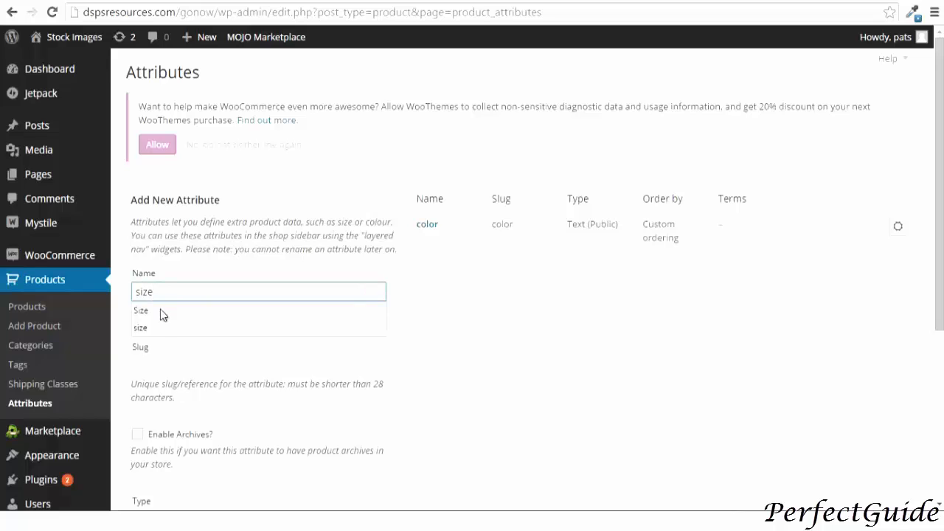
pyautogui.click(159, 327)
pyautogui.click(153, 359)
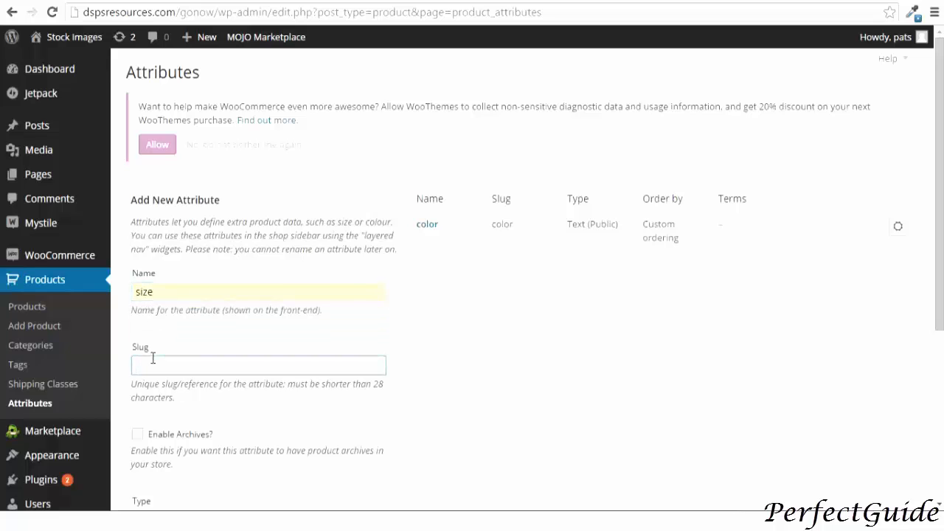
pyautogui.write('size')
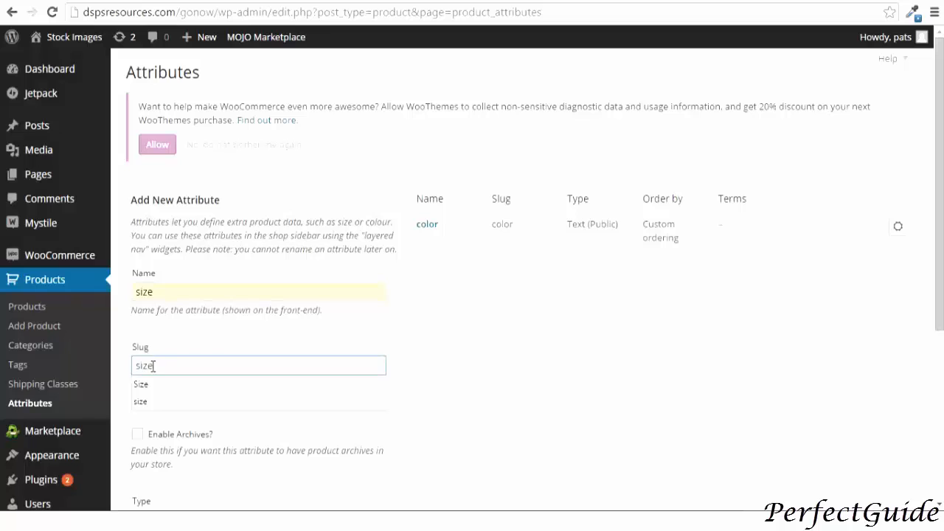
# Enable archives, choose the Text type, and add the size attribute
pyautogui.click(138, 435)
pyautogui.scroll(-2, 147, 413)
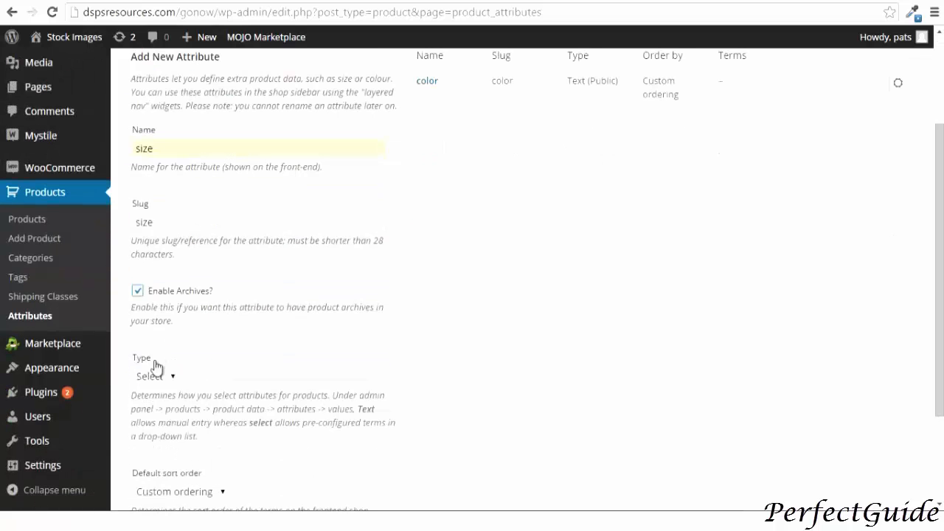
pyautogui.click(153, 373)
pyautogui.click(152, 415)
pyautogui.scroll(-2, 268, 364)
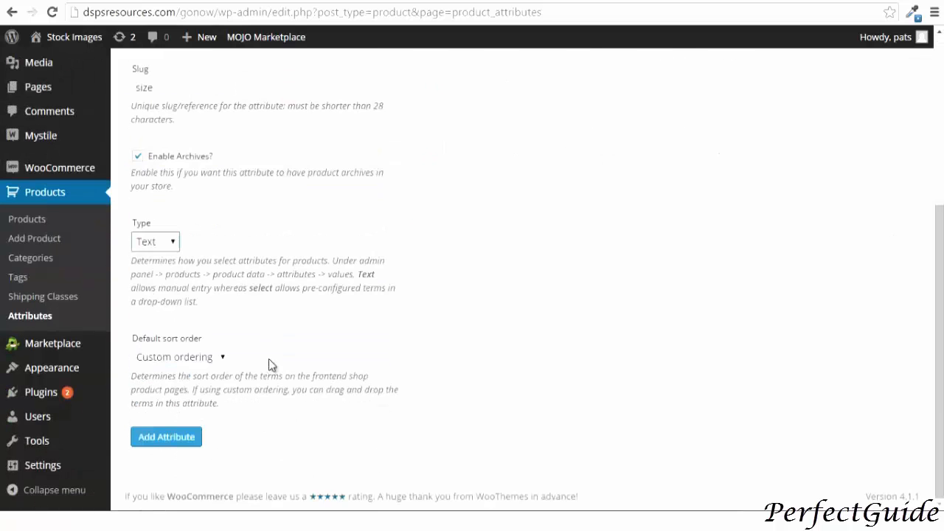
pyautogui.click(163, 441)
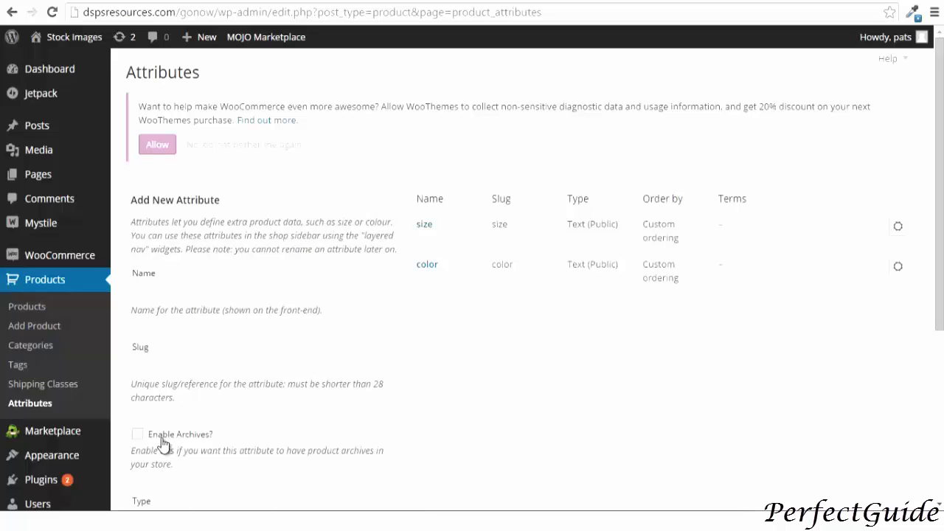
# Start a new product named Tshirt variables and place the cursor in its description
pyautogui.click(34, 326)
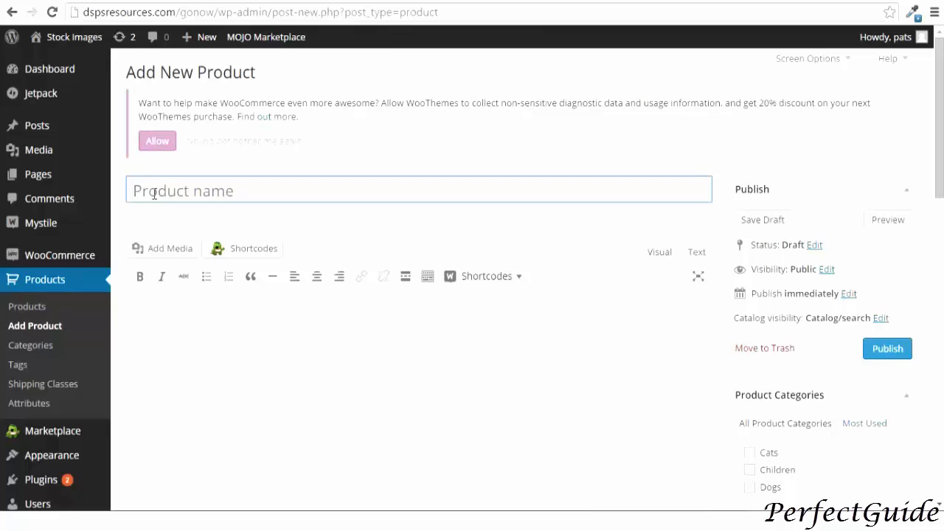
pyautogui.write('Tshirt')
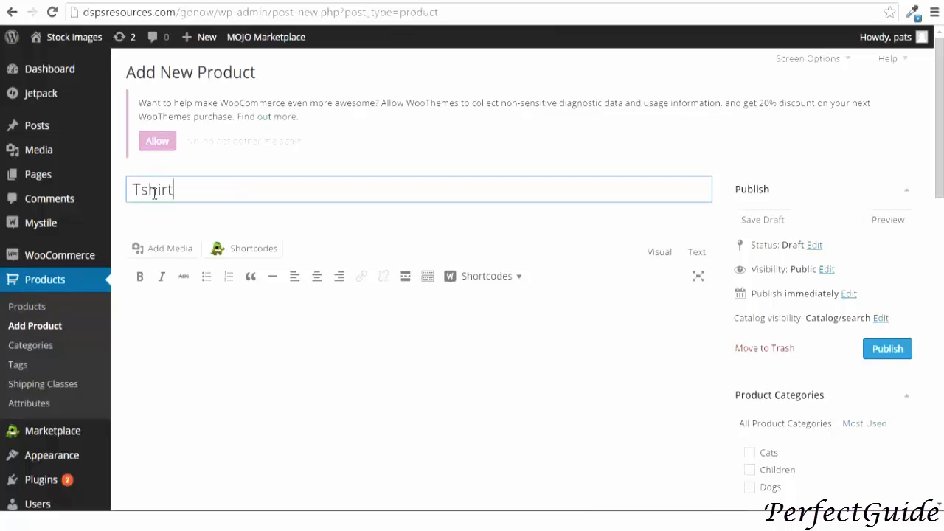
pyautogui.write(' variables')
pyautogui.click(145, 312)
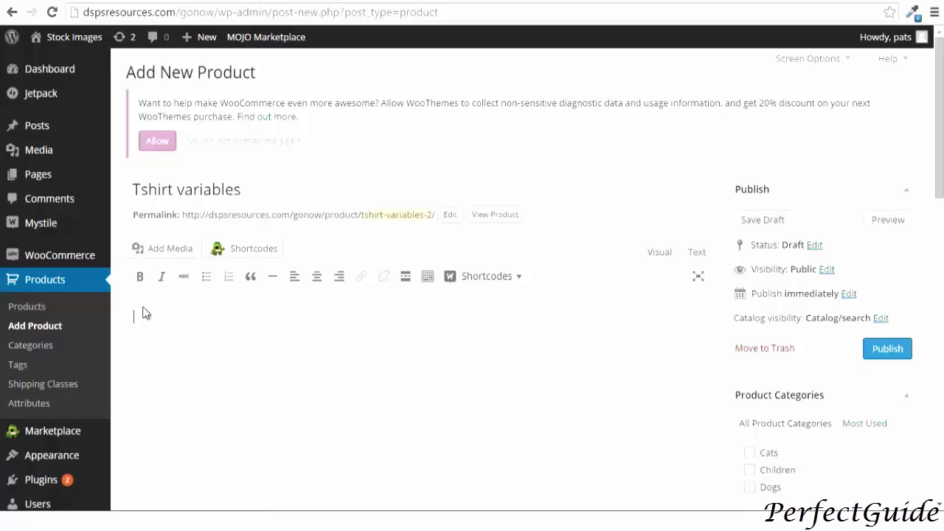
# Write the description "how to add products with variables" and correct the typo in "add"
pyautogui.write('how to ad products with variabl')
pyautogui.write('es')
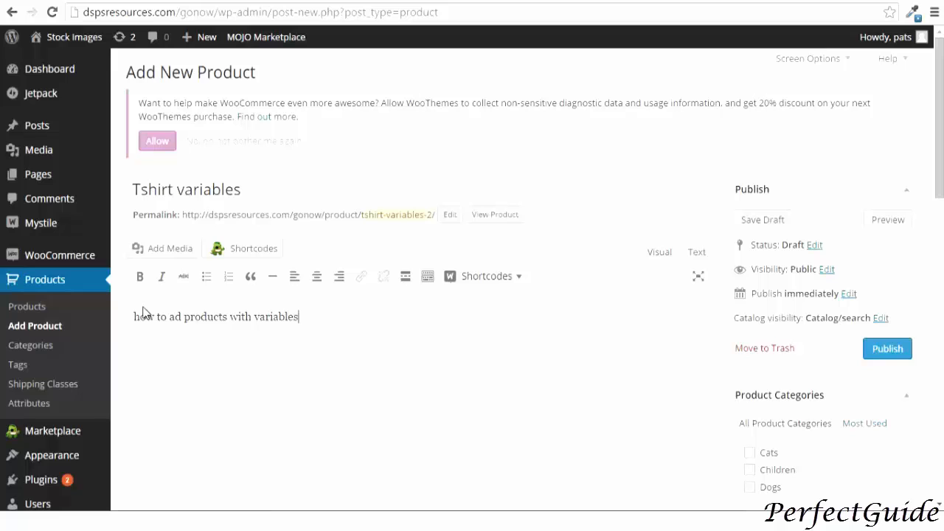
pyautogui.scroll(-2, 155, 313)
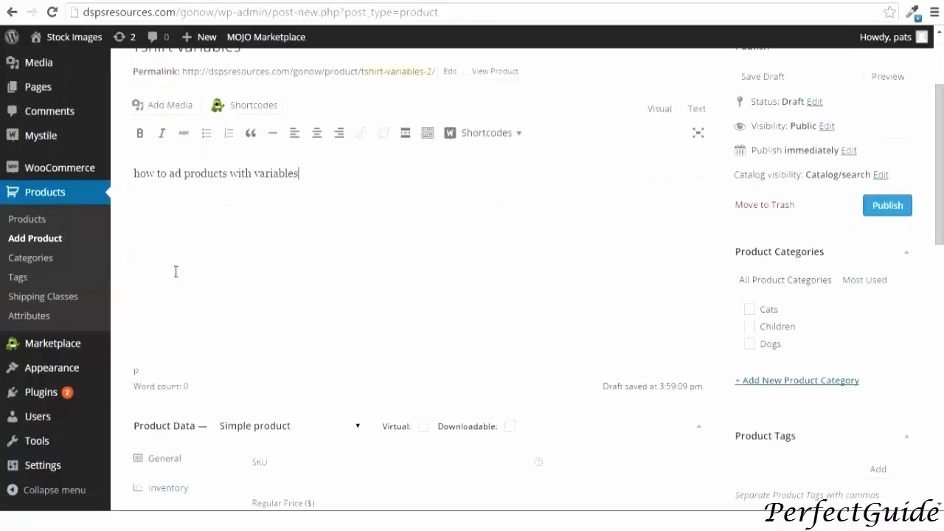
pyautogui.click(181, 173)
pyautogui.write('d')
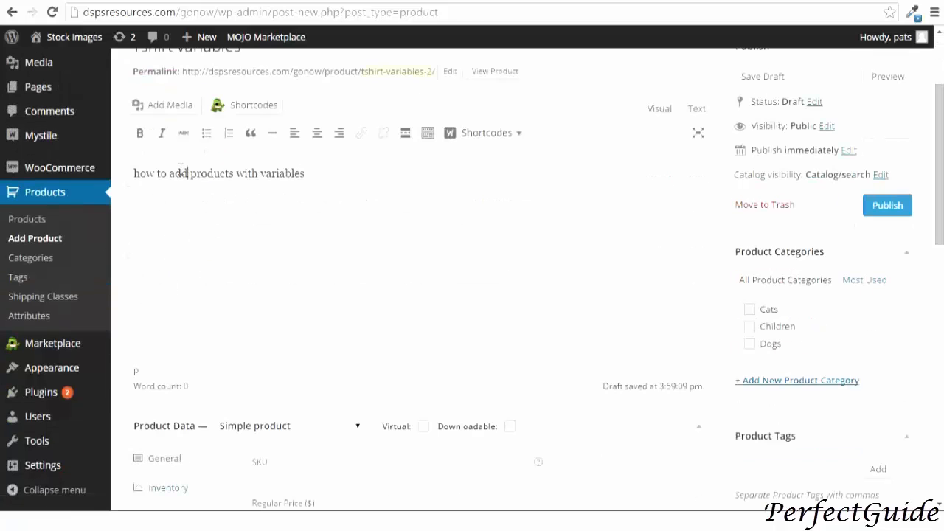
# Set the product type to Variable product and assign the product to the Dogs category
pyautogui.scroll(-1, 236, 280)
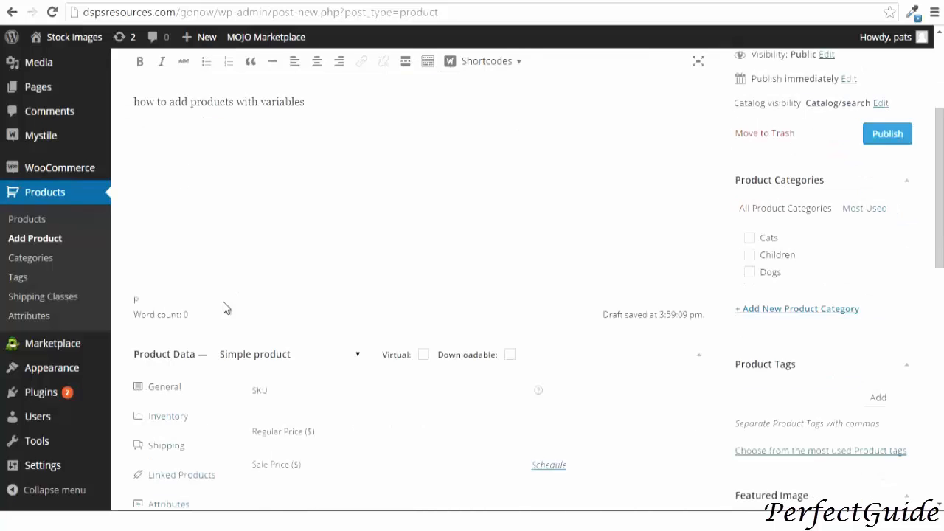
pyautogui.click(251, 360)
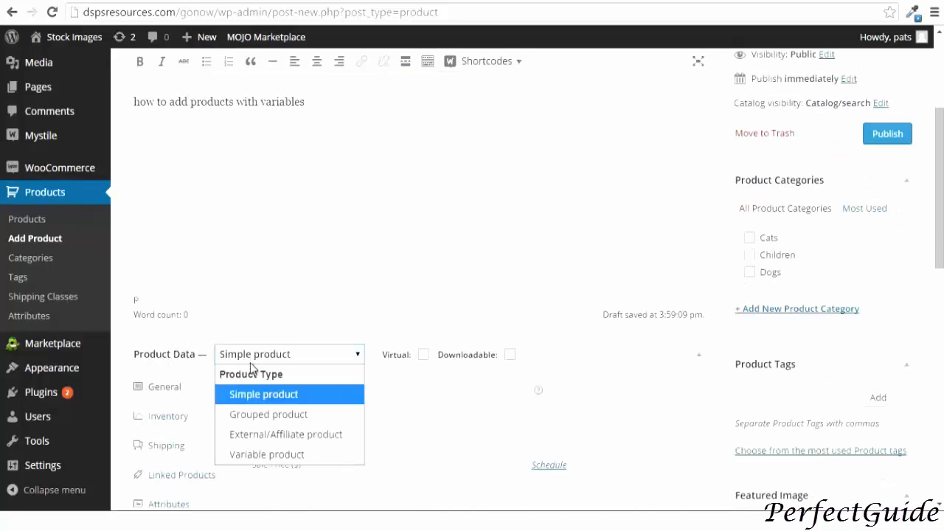
pyautogui.click(261, 463)
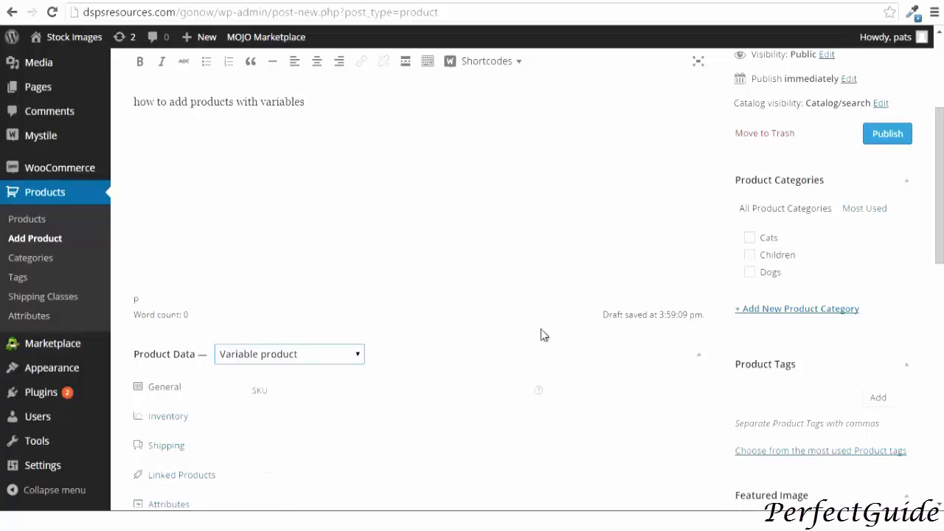
pyautogui.click(750, 273)
# Set the plain black T-shirt image from the media library as the featured image
pyautogui.scroll(-1, 655, 287)
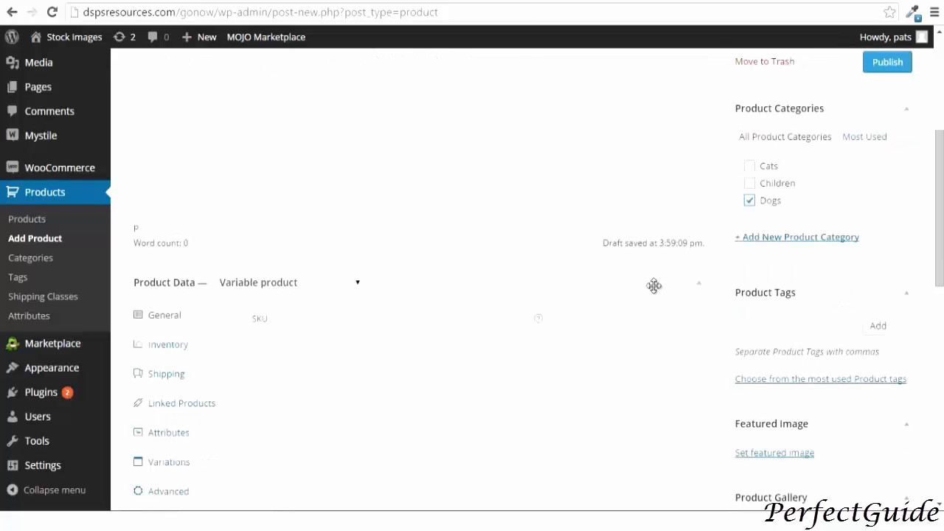
pyautogui.scroll(-1, 662, 294)
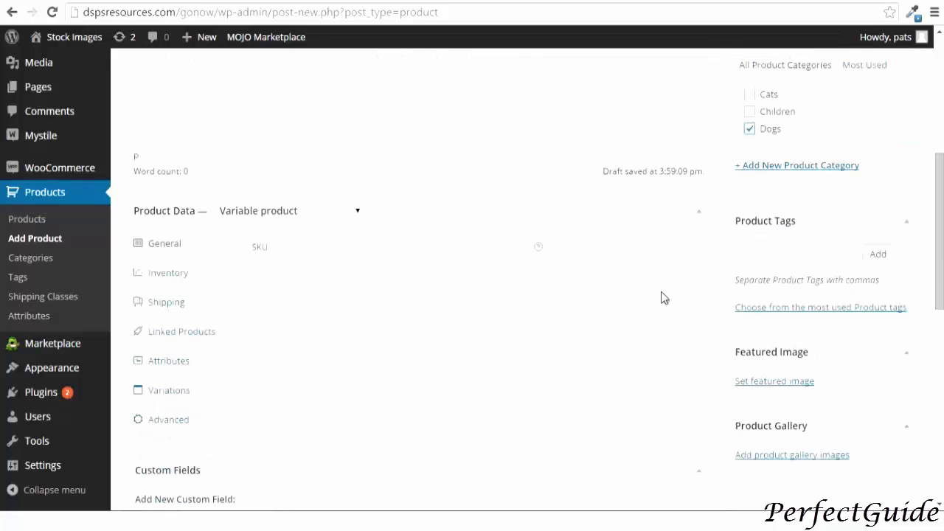
pyautogui.scroll(-1, 661, 297)
pyautogui.click(760, 311)
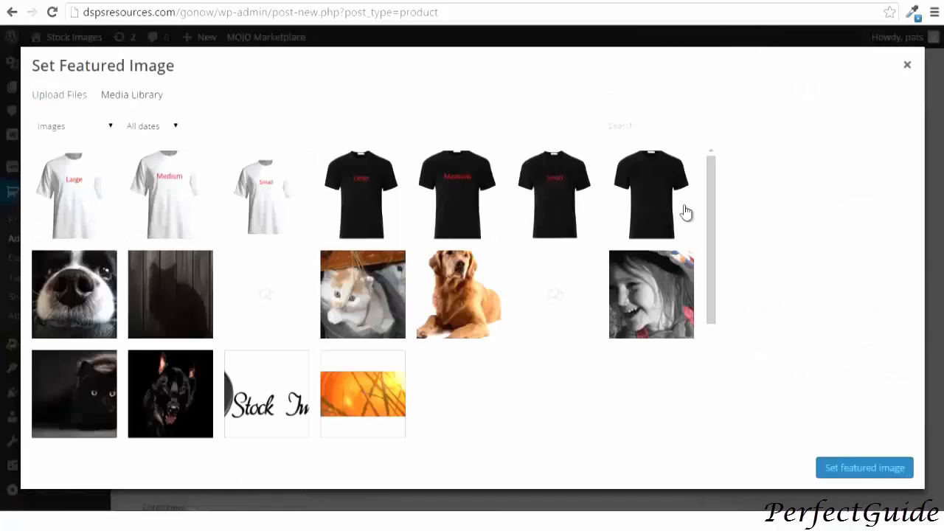
pyautogui.click(649, 190)
pyautogui.click(835, 470)
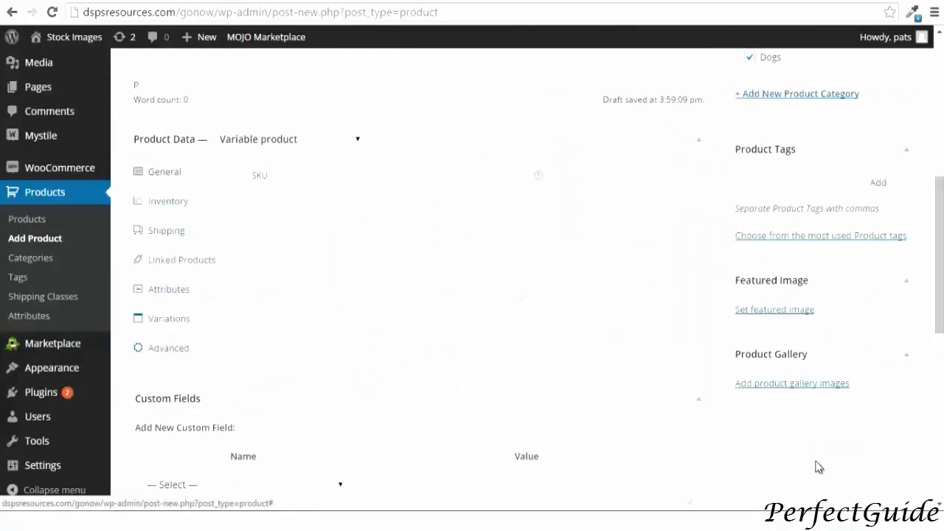
pyautogui.click(746, 184)
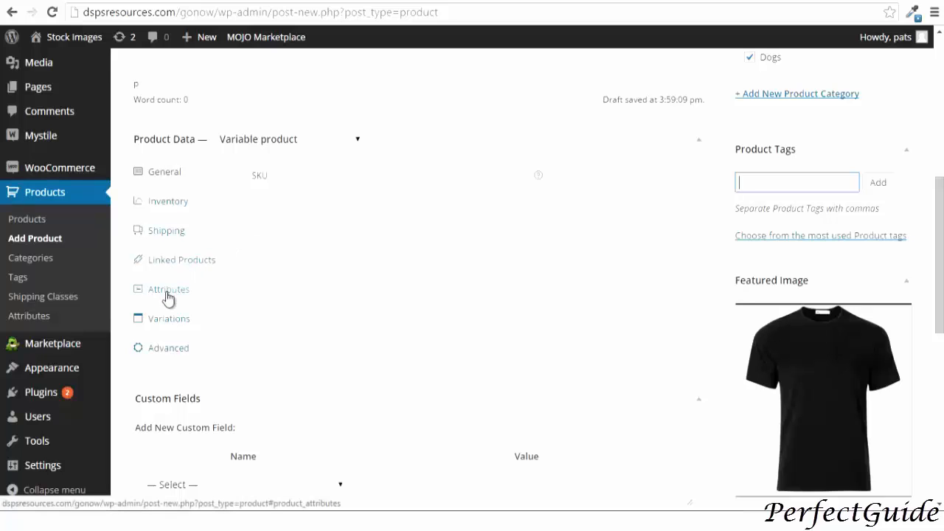
# In the product's attributes, add the size attribute
pyautogui.click(169, 294)
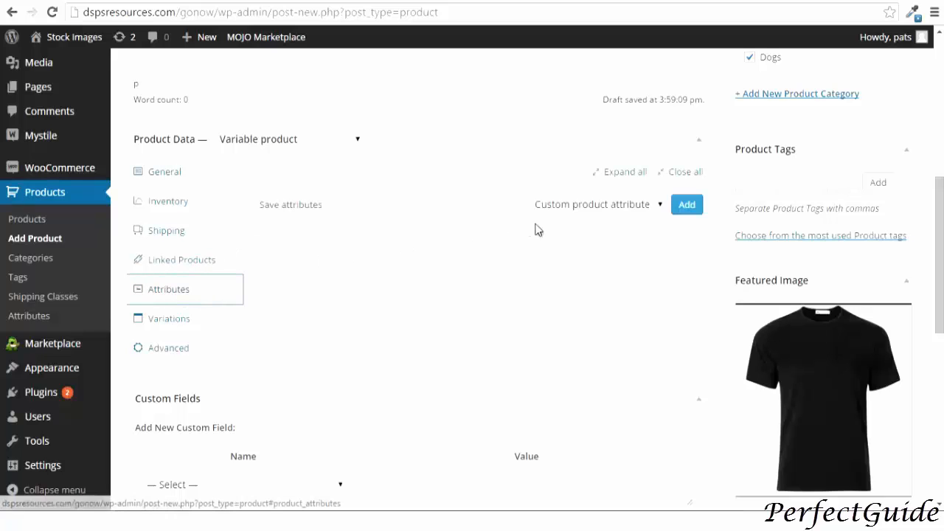
pyautogui.click(573, 206)
pyautogui.click(565, 244)
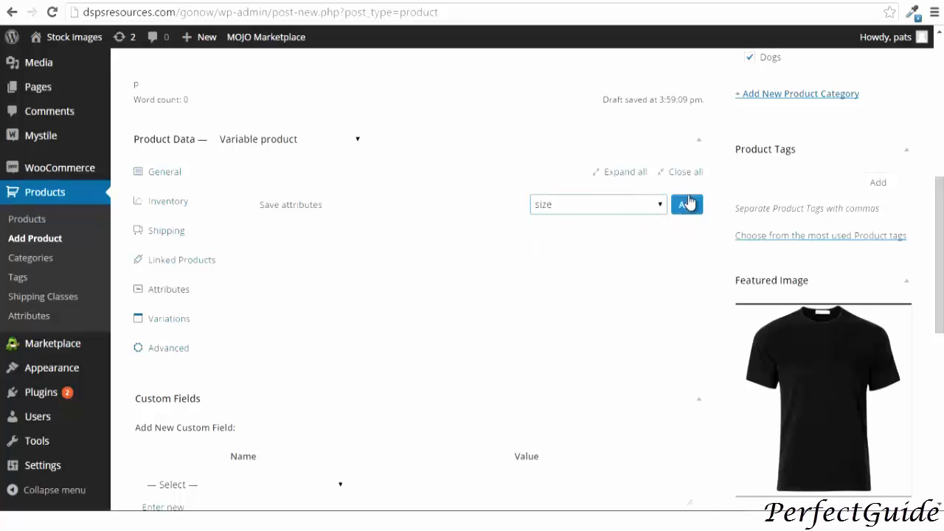
pyautogui.click(686, 205)
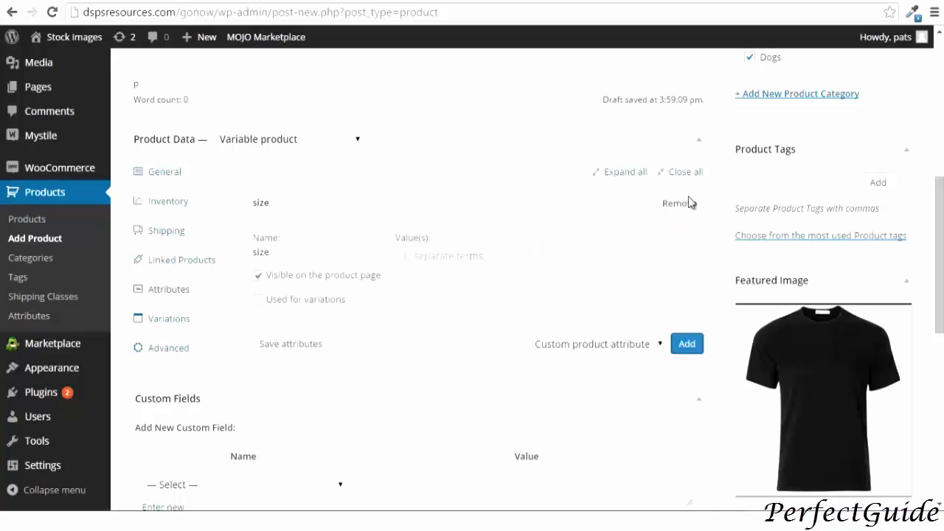
# Enter Small | Medium | Large as the size values, mark it used for variations, and save the attributes
pyautogui.click(402, 253)
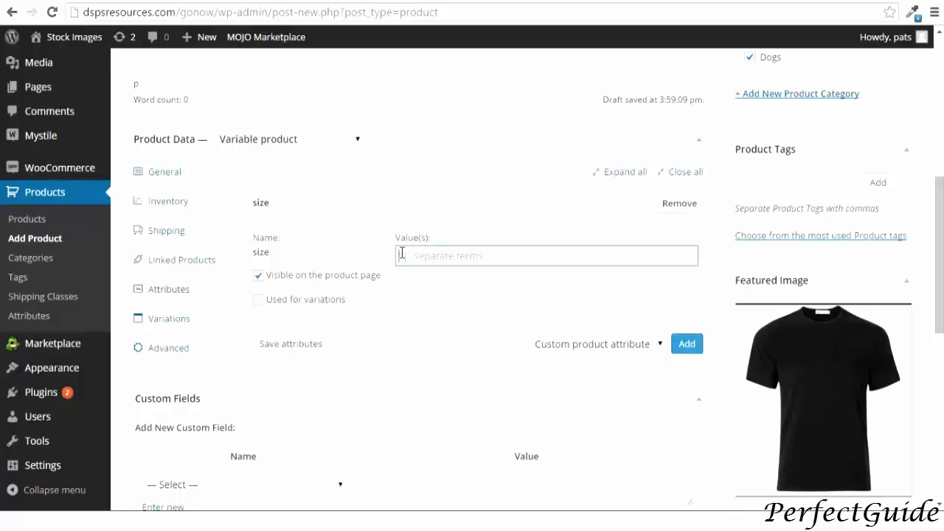
pyautogui.write('small')
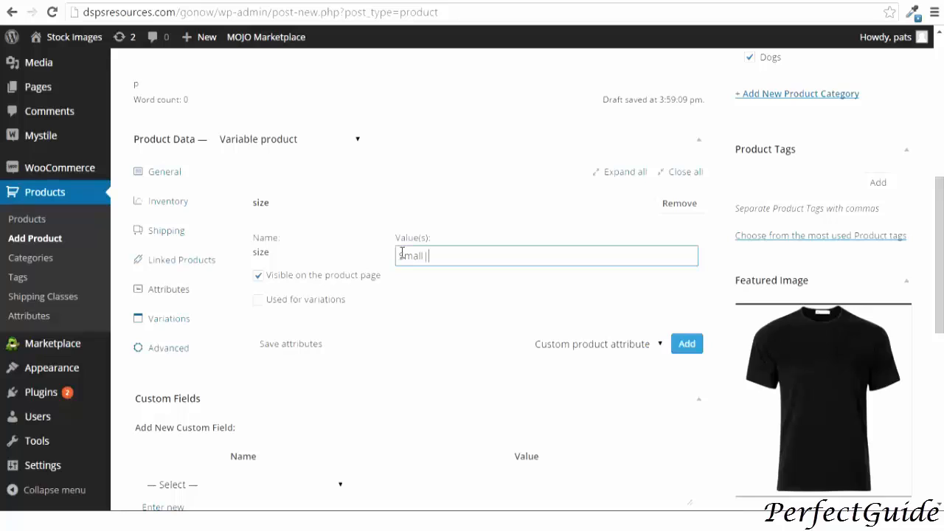
pyautogui.write('| Medium | Larh=g')
pyautogui.press('BackSpace')
pyautogui.write('ge')
pyautogui.click(258, 302)
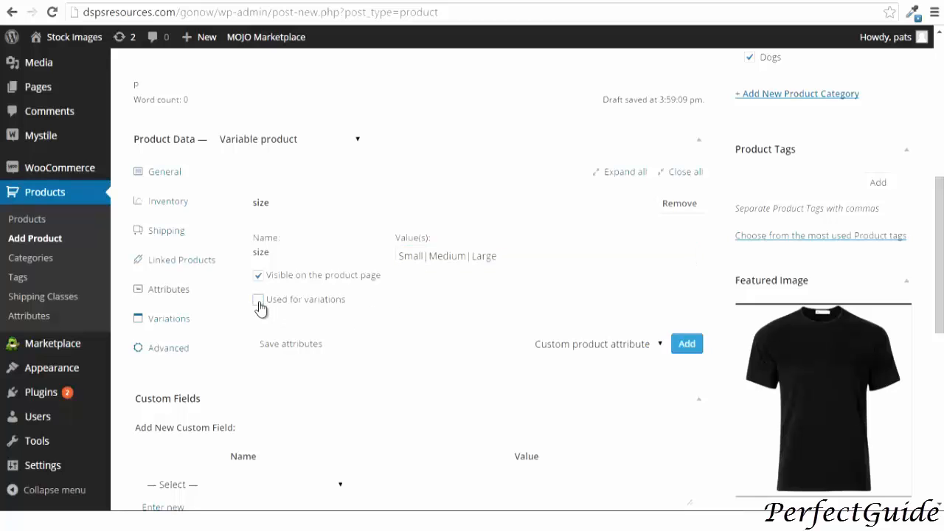
pyautogui.click(277, 347)
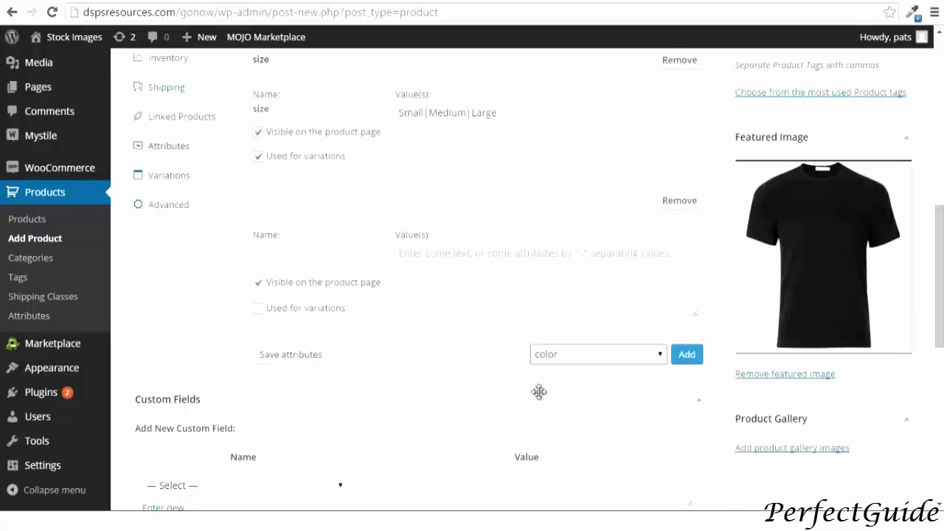
# Add the color attribute to the product with the values Black | White
pyautogui.click(305, 366)
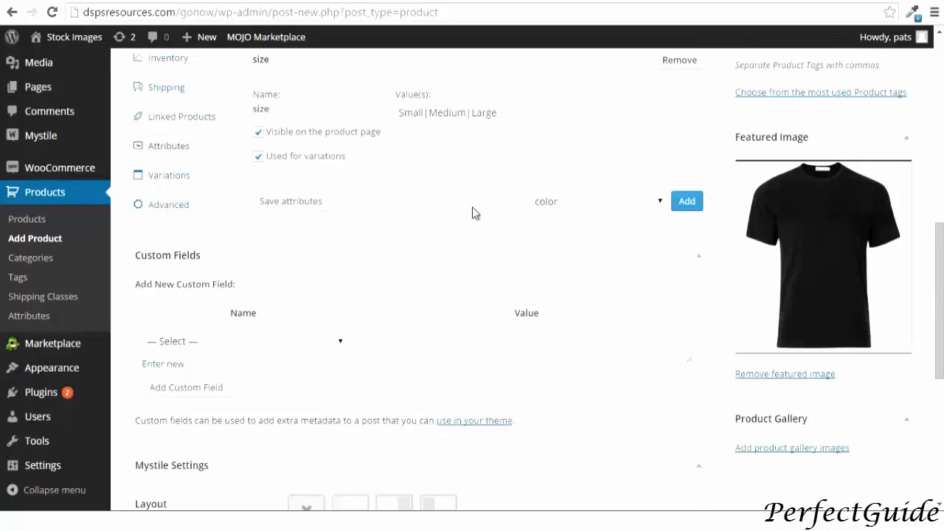
pyautogui.click(687, 203)
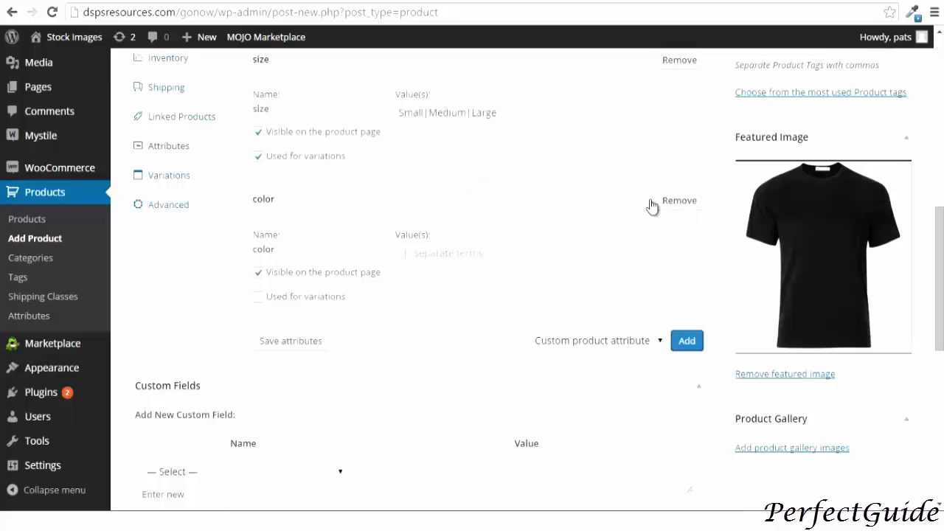
pyautogui.click(402, 253)
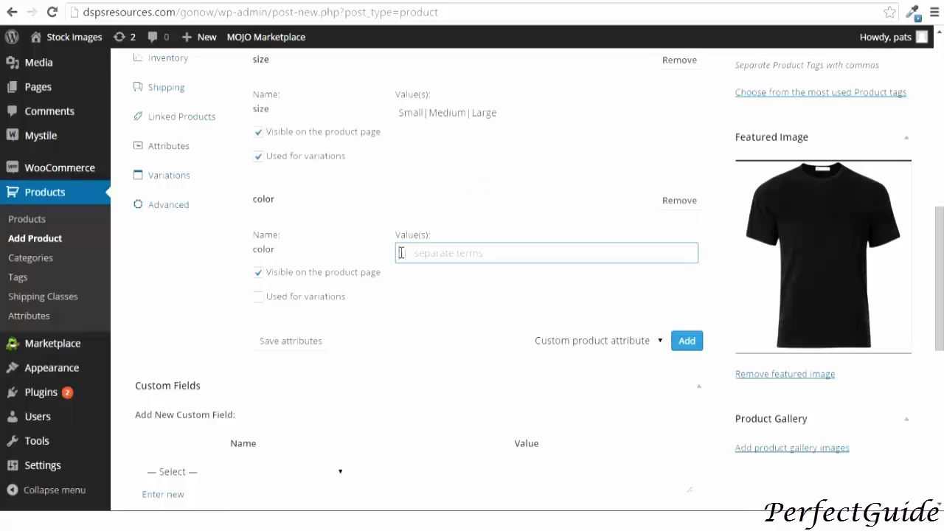
pyautogui.write('Black | White')
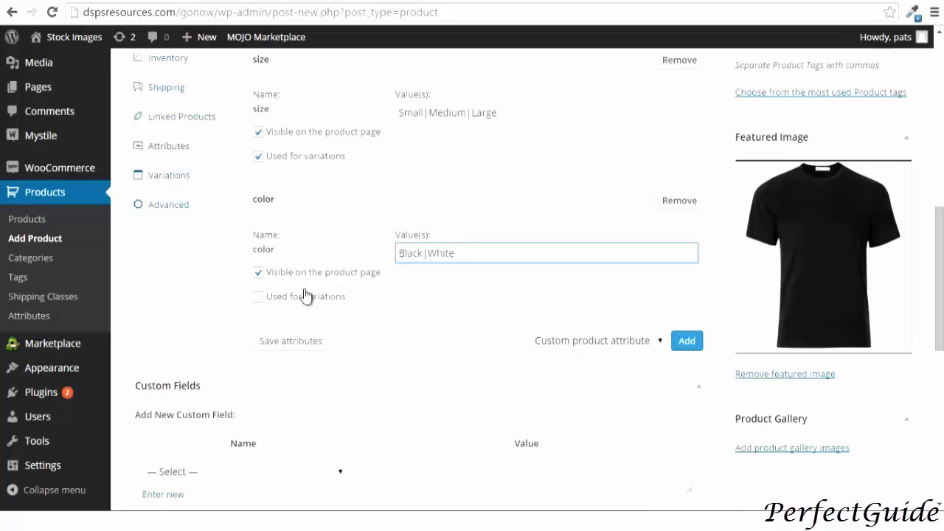
# Mark color as used for variations and set the default variation to Large and Black
pyautogui.click(259, 298)
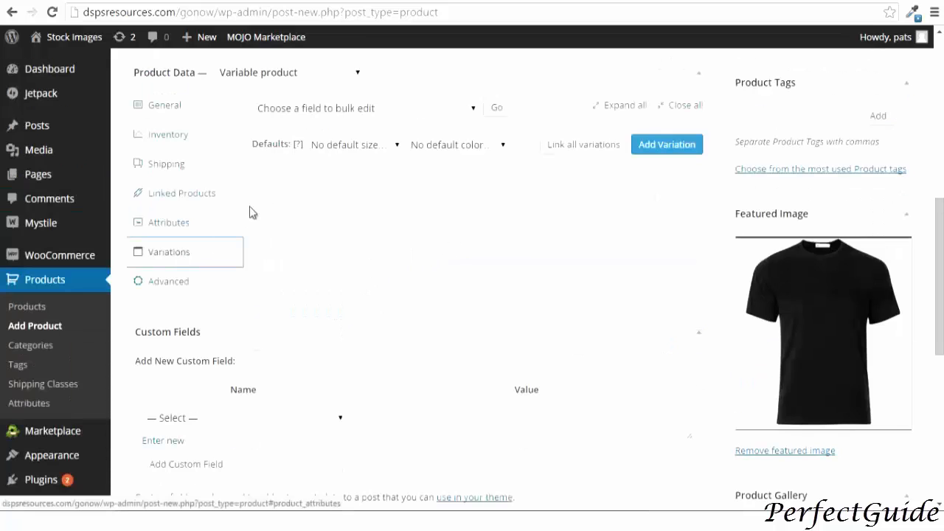
pyautogui.click(325, 151)
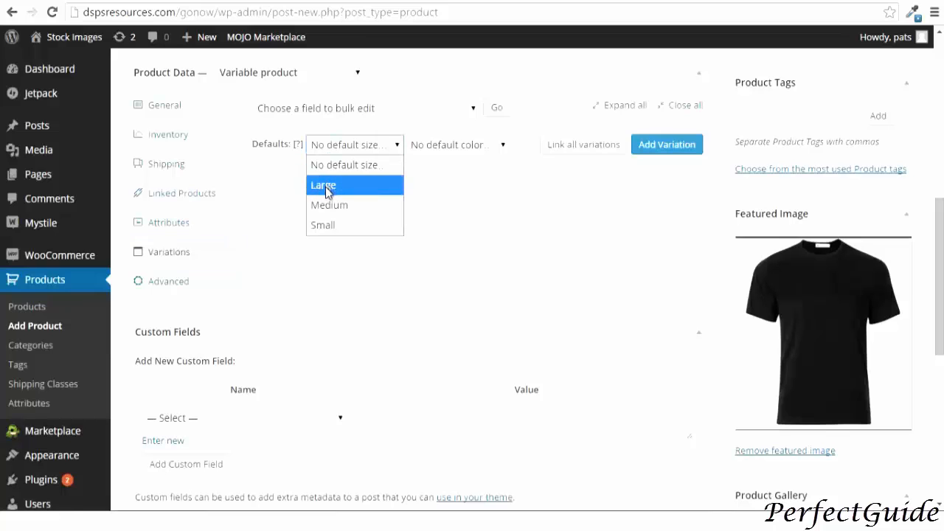
pyautogui.click(330, 185)
pyautogui.click(428, 146)
pyautogui.click(426, 185)
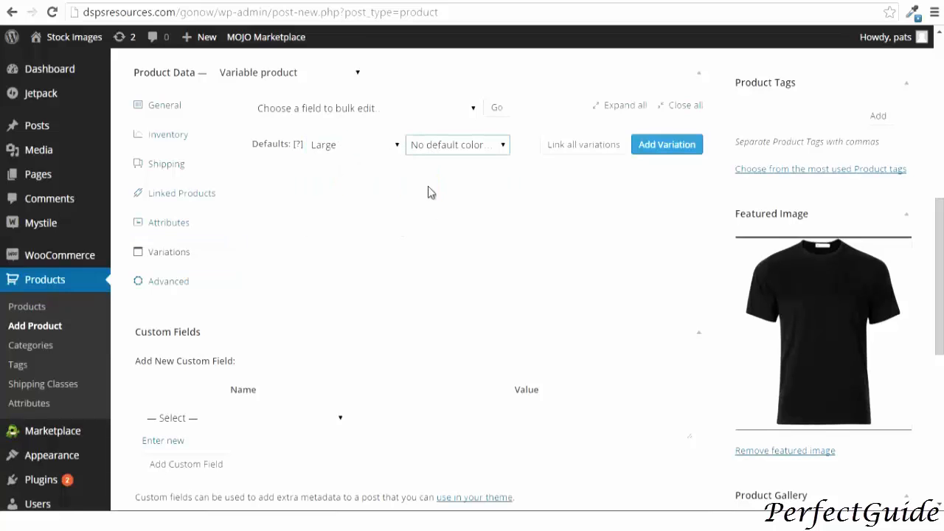
# Add a new variation and set its size to Large and color to Black
pyautogui.click(654, 146)
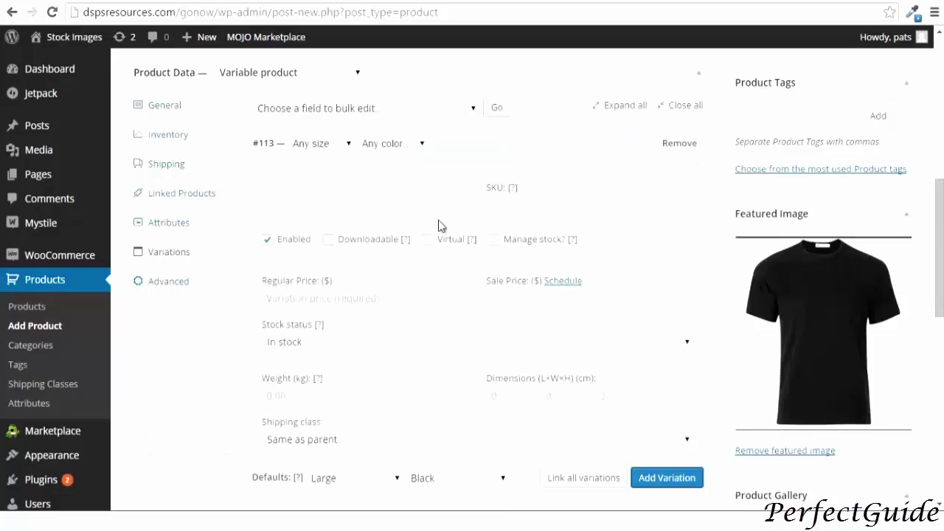
pyautogui.click(338, 144)
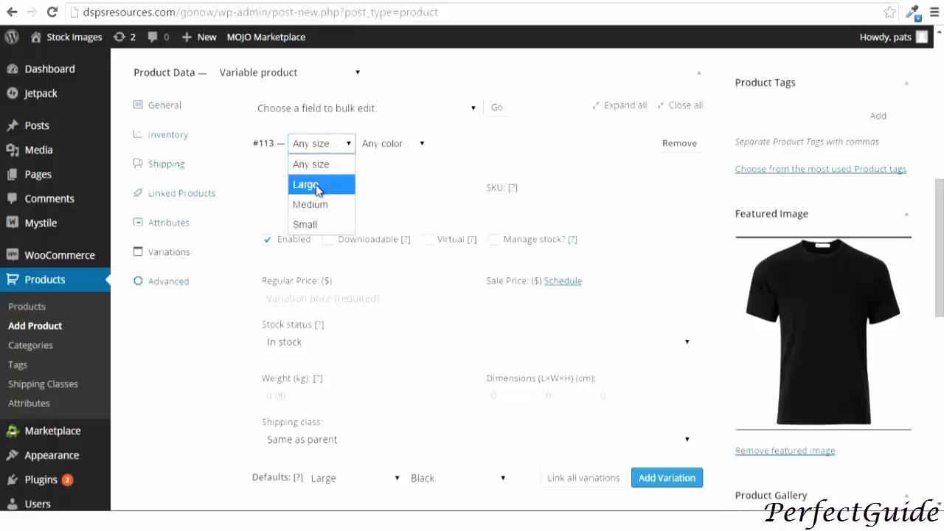
pyautogui.click(317, 188)
pyautogui.click(385, 144)
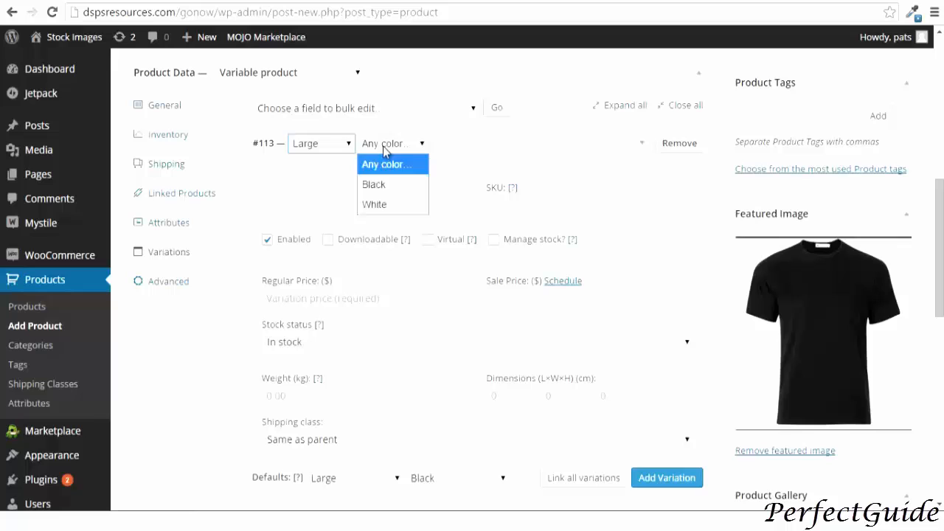
pyautogui.click(376, 185)
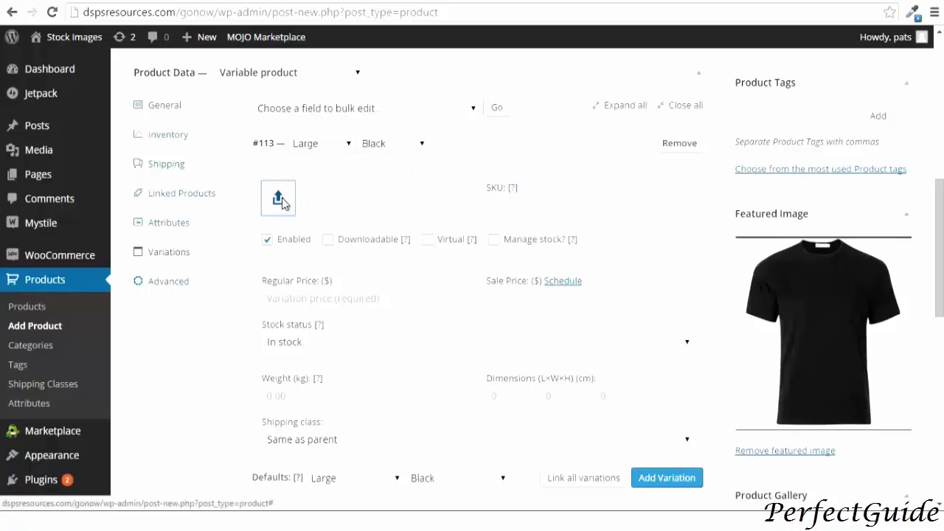
# Set the largeblackt T-shirt picture as the variation's image
pyautogui.click(280, 197)
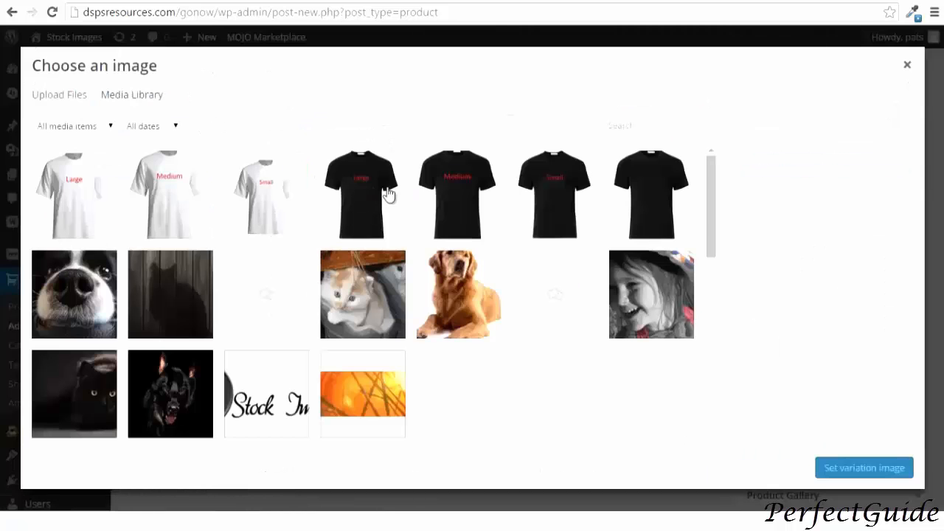
pyautogui.click(377, 195)
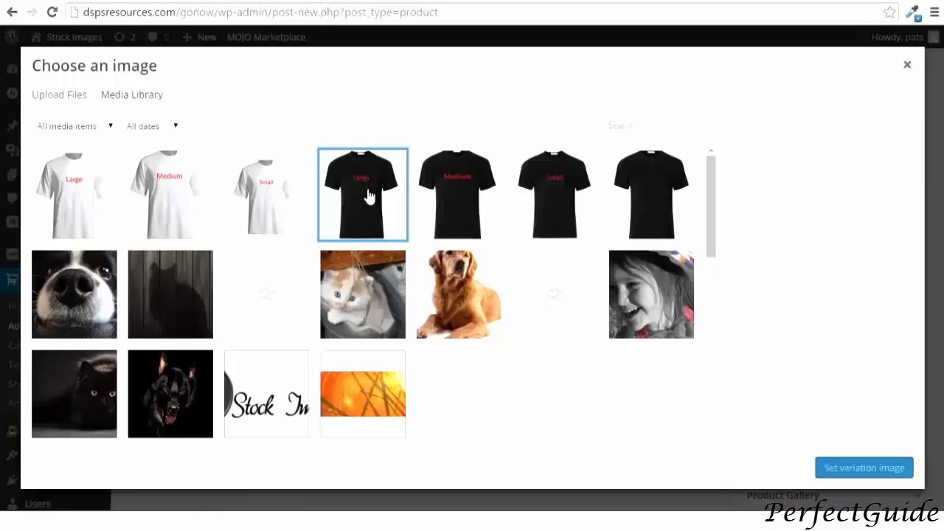
pyautogui.click(837, 470)
# Set the variation's SKU to largeblack1
pyautogui.click(356, 301)
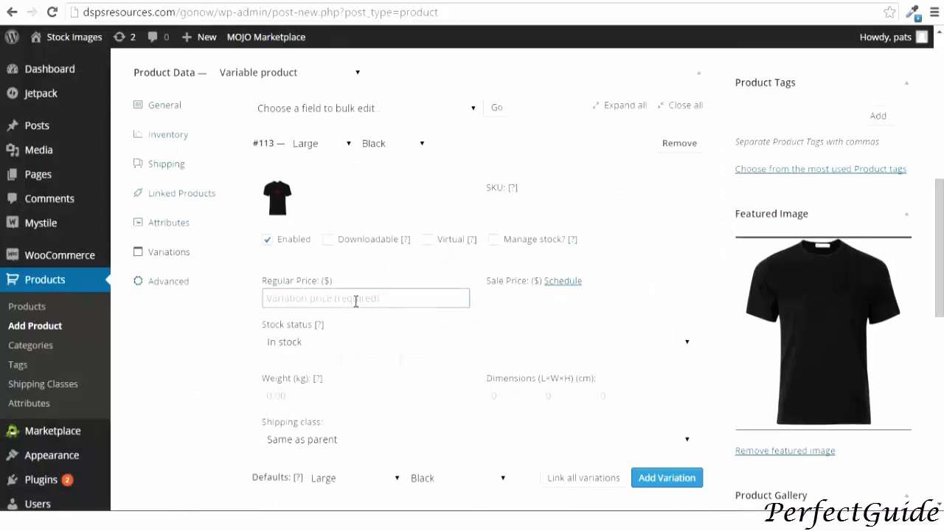
pyautogui.click(502, 211)
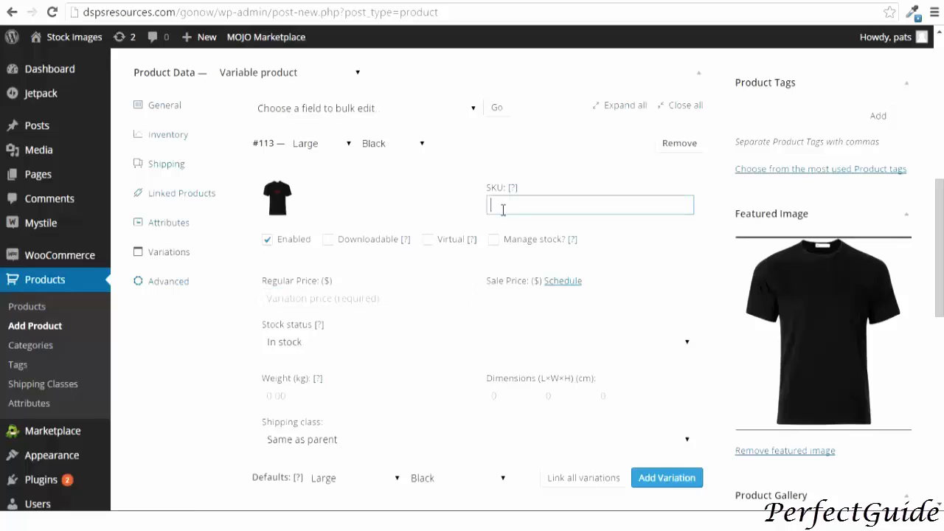
pyautogui.write('largeblack1')
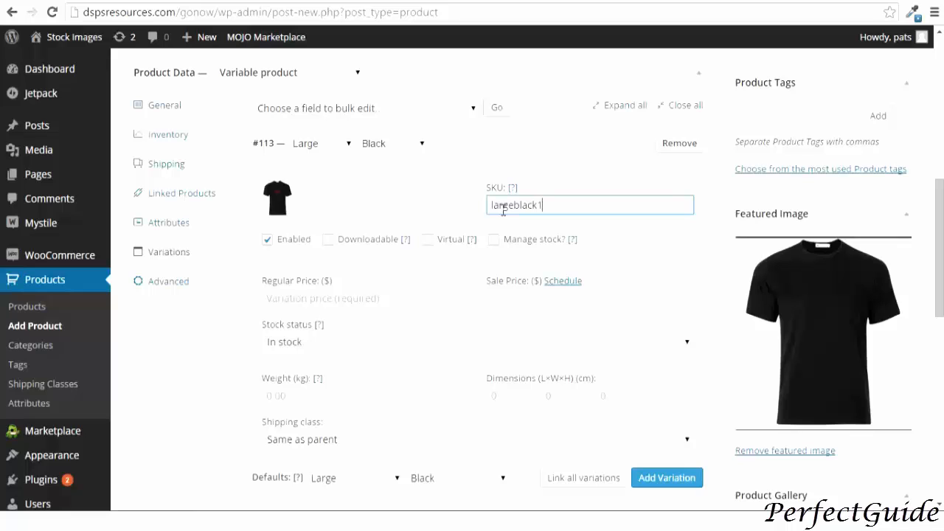
pyautogui.write('1')
# Complete the Large Black variation's SKU as largeblack11 and set its regular price to 20.00
pyautogui.click(322, 297)
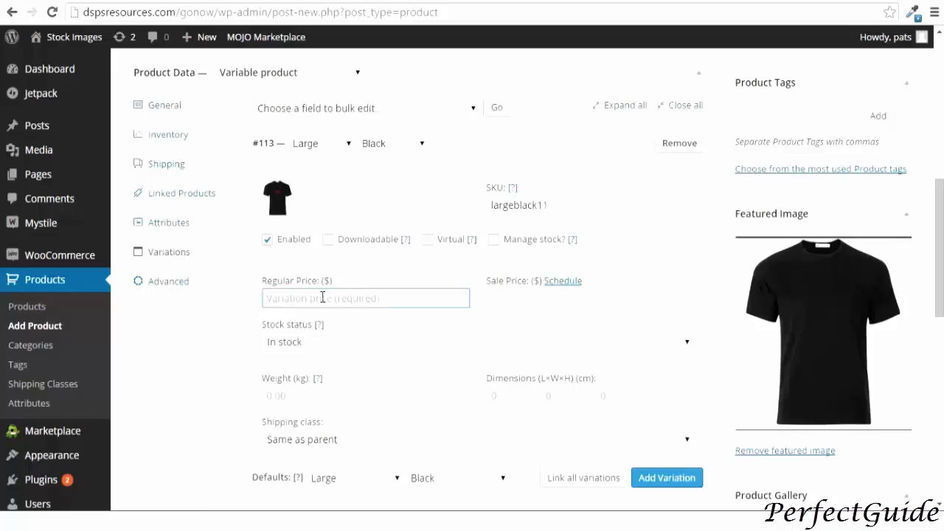
pyautogui.write('20.00')
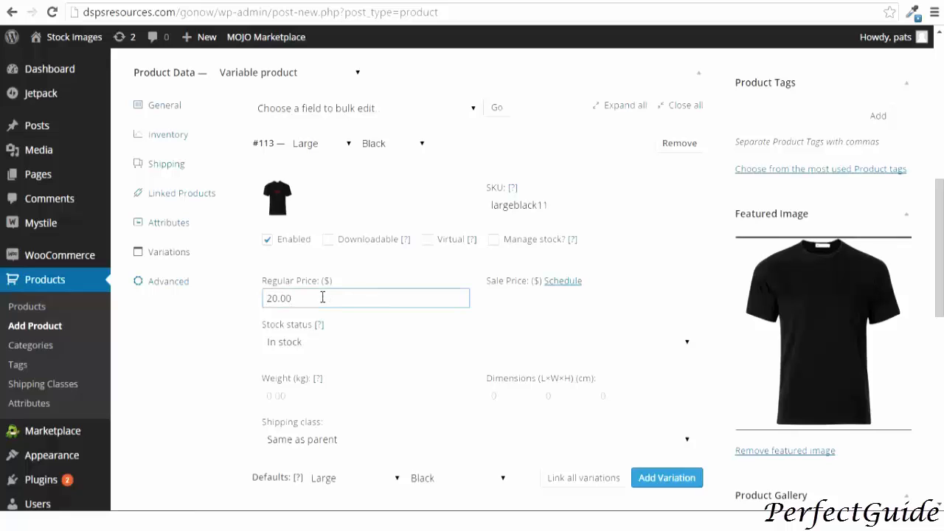
# Add another variation set to Medium and Black, and change the default size to Medium
pyautogui.scroll(-2, 322, 299)
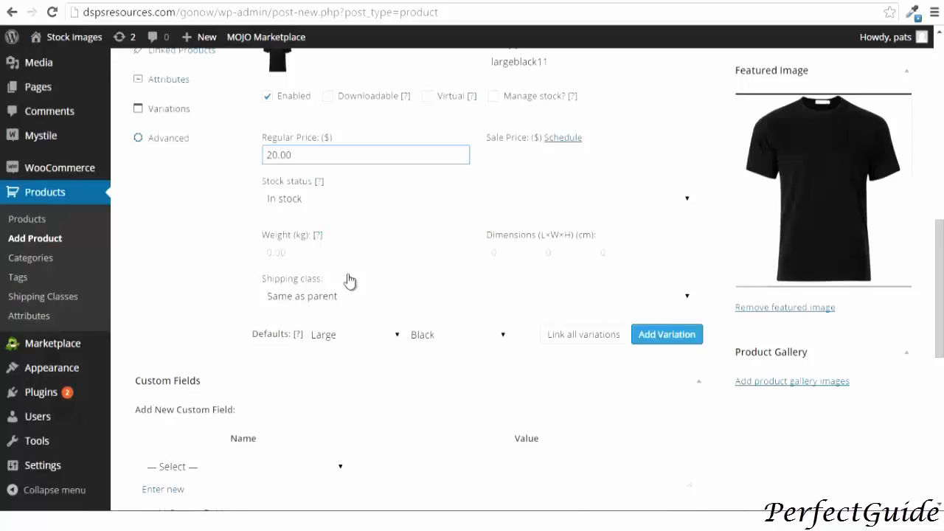
pyautogui.click(349, 199)
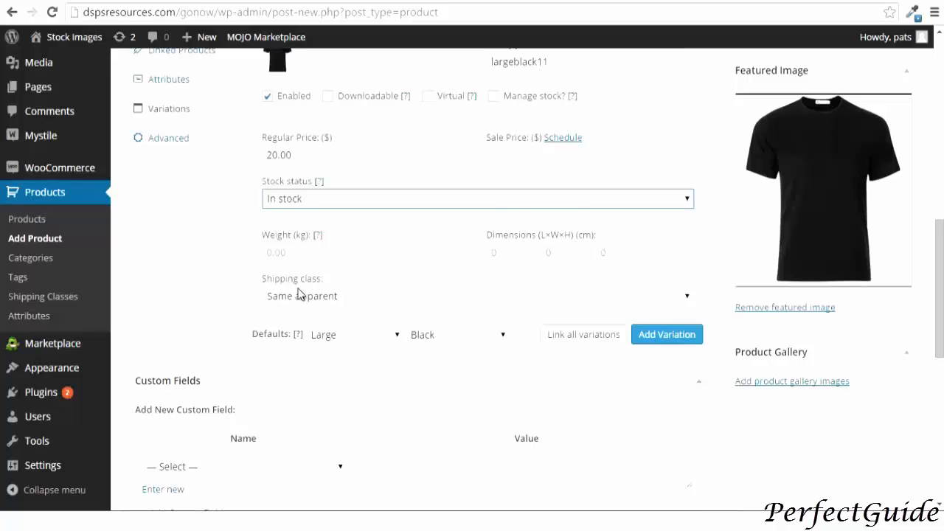
pyautogui.click(392, 301)
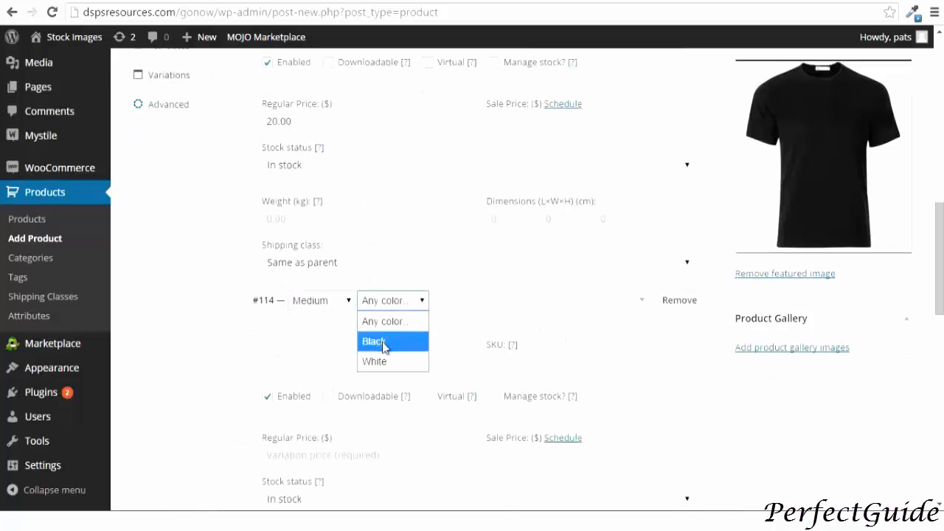
pyautogui.click(380, 339)
pyautogui.scroll(-1, 506, 350)
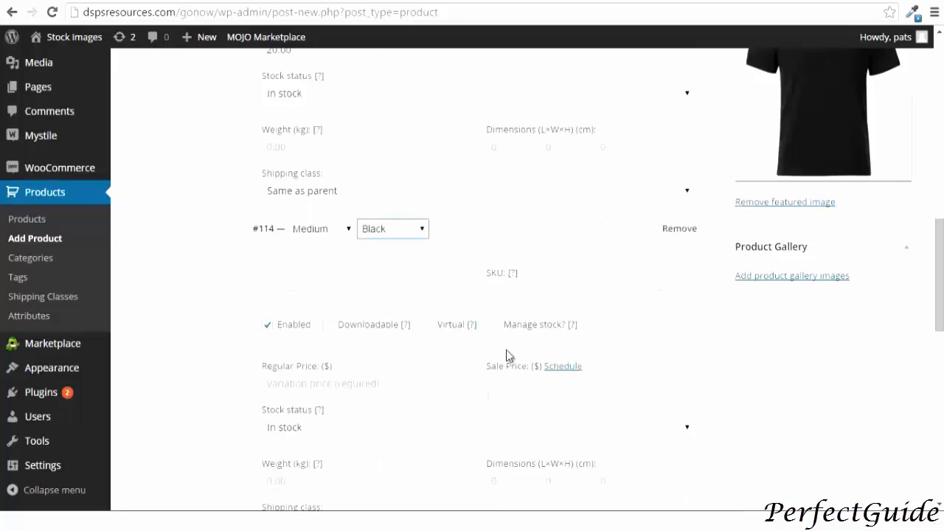
pyautogui.scroll(-3, 506, 350)
pyautogui.scroll(3, 506, 350)
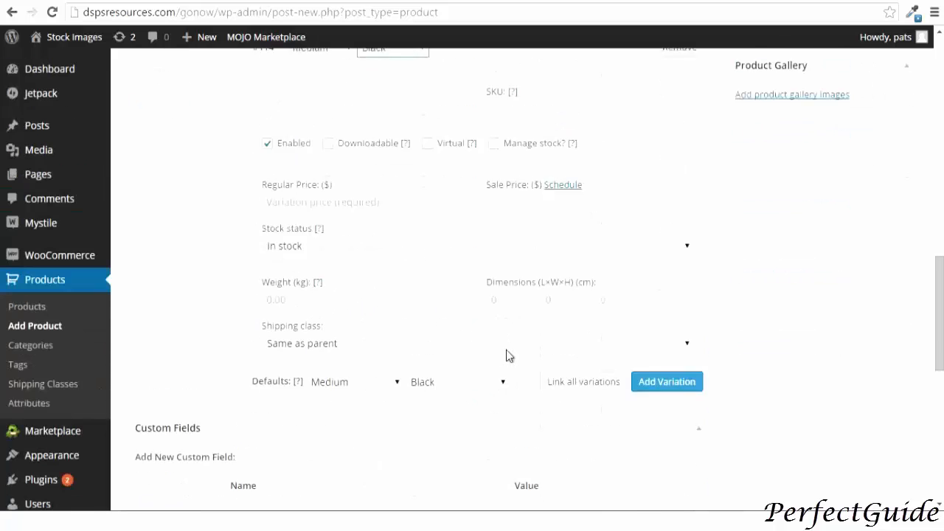
# Set the Medium Black variation's SKU to medumblack11
pyautogui.click(509, 253)
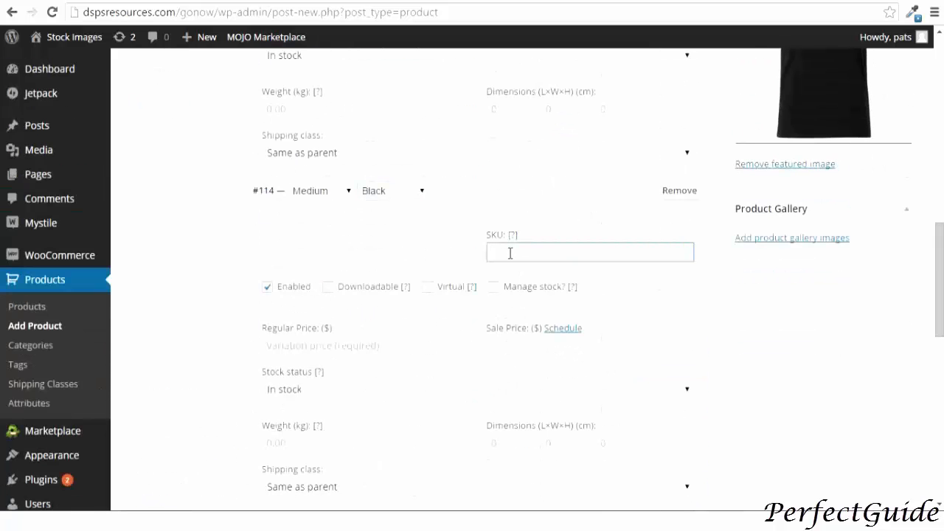
pyautogui.write('mediumblack11')
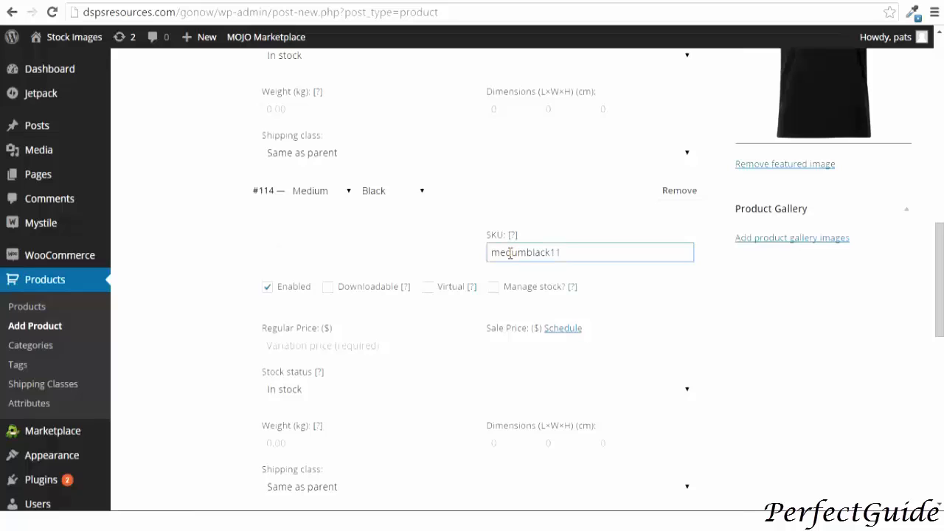
# Set the Medium Black variation's regular price to 19.50
pyautogui.click(333, 344)
pyautogui.write('1')
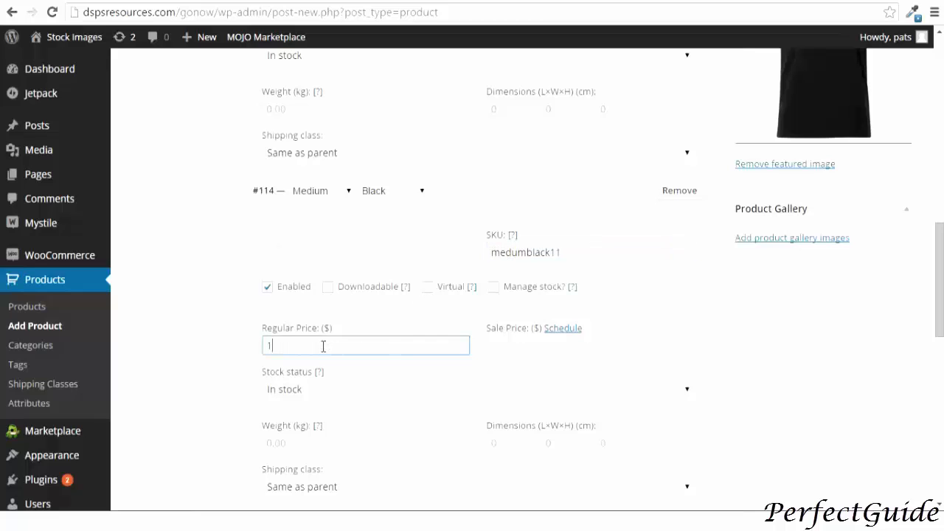
pyautogui.write('9.50')
# Set the mediumblackt T-shirt picture as the Medium Black variation's image
pyautogui.click(282, 240)
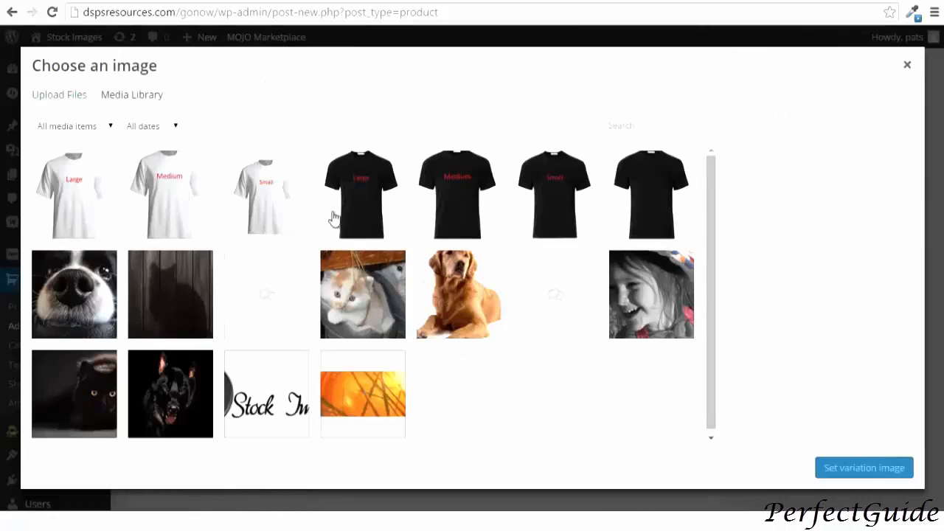
pyautogui.click(451, 186)
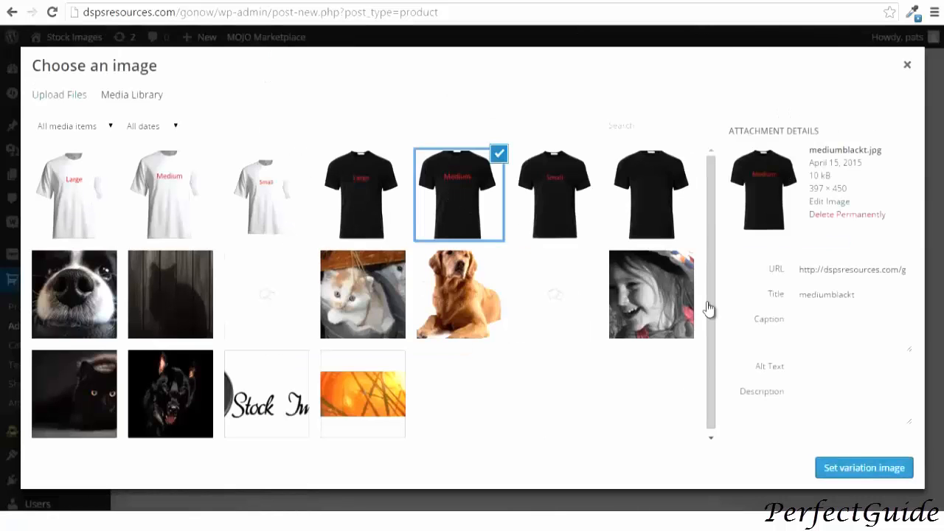
pyautogui.click(863, 467)
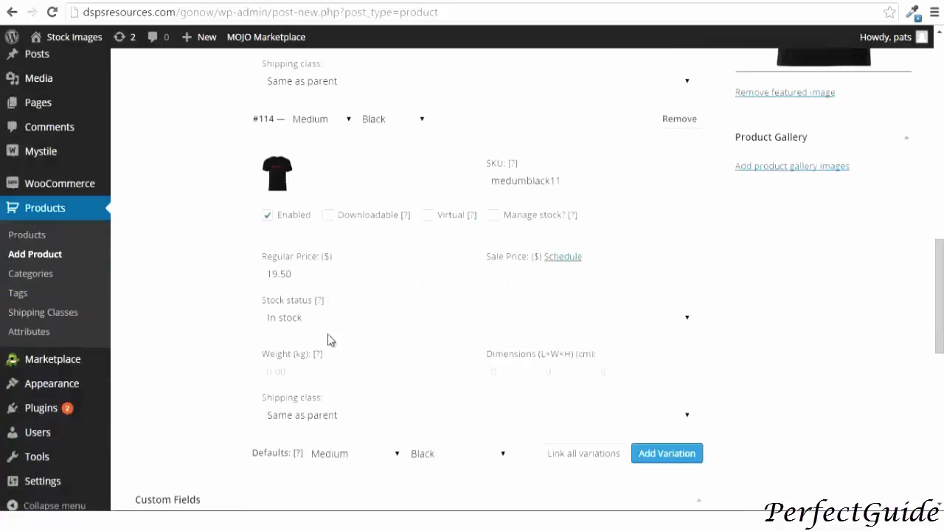
# Add a new variation and set its size to Small and color to Black
pyautogui.scroll(-2, 304, 342)
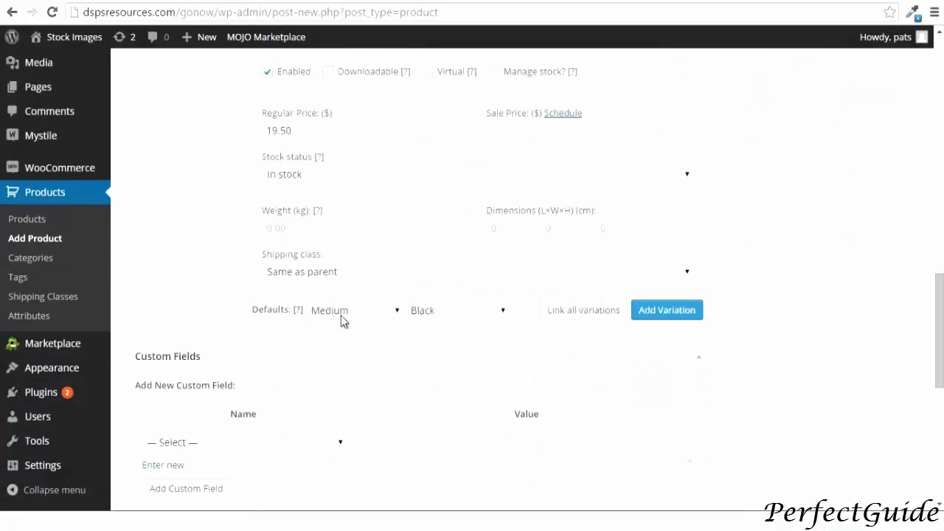
pyautogui.click(649, 315)
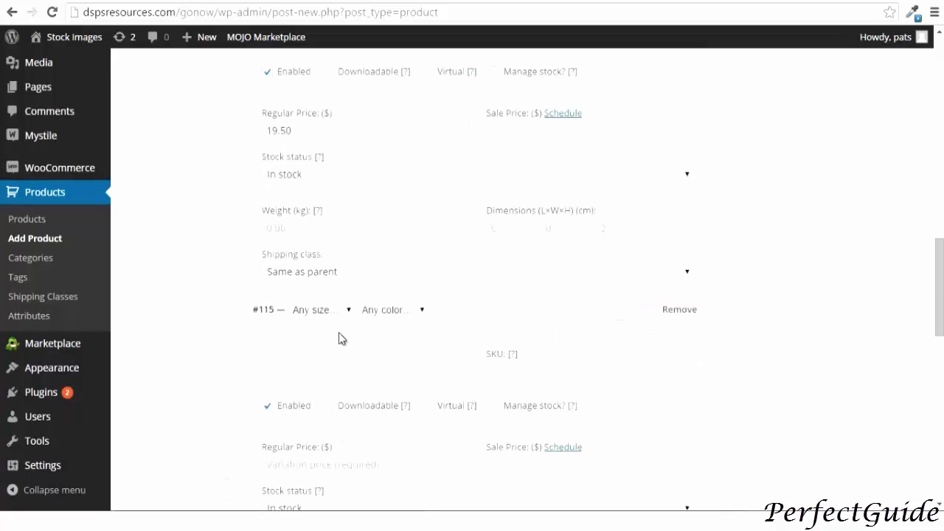
pyautogui.scroll(-3, 340, 338)
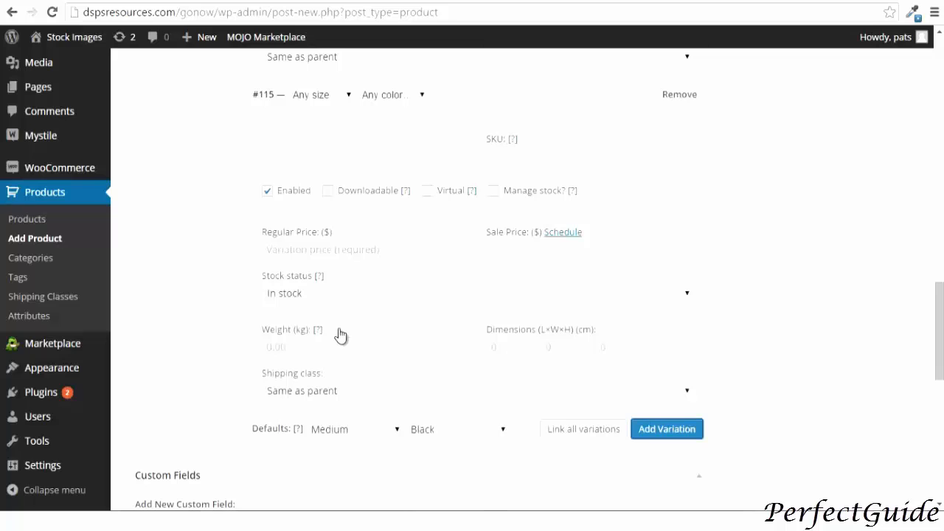
pyautogui.click(337, 97)
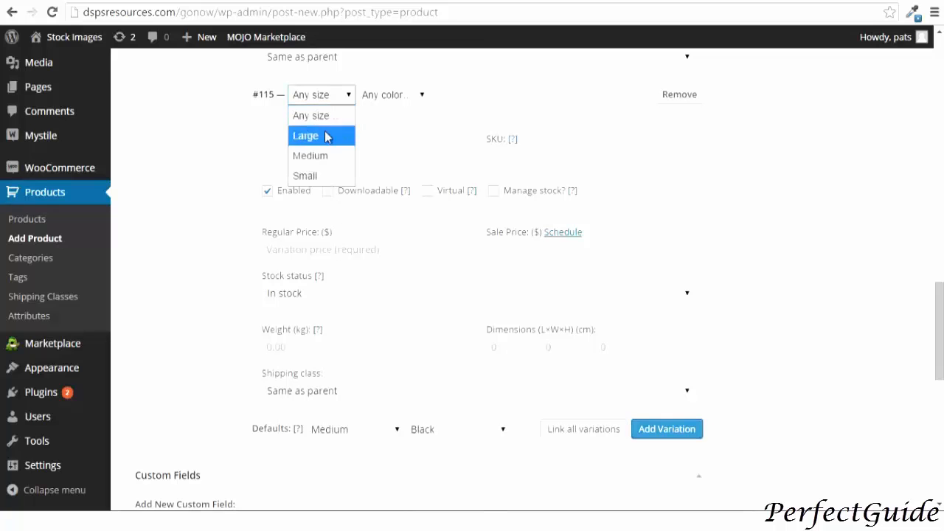
pyautogui.click(324, 175)
pyautogui.click(379, 99)
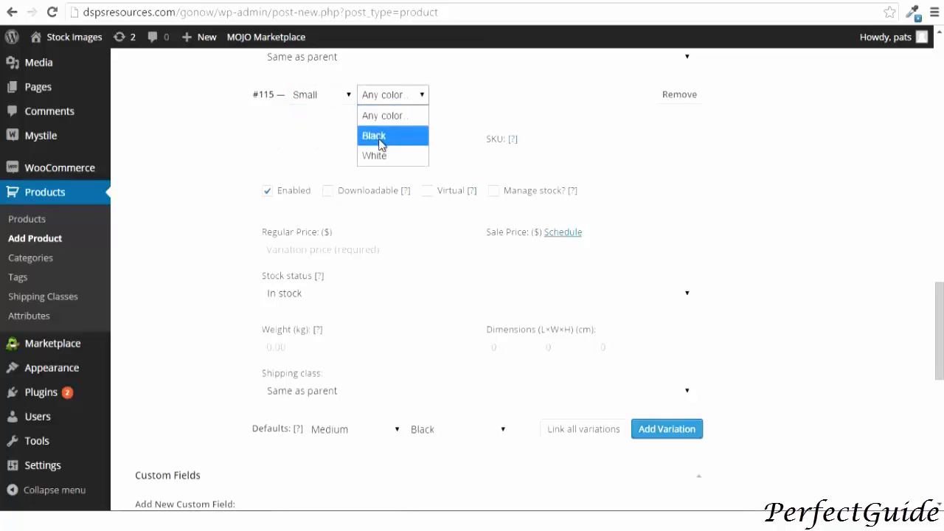
pyautogui.click(379, 135)
# Set the black Small T-shirt picture as the Small Black variation's image
pyautogui.click(278, 153)
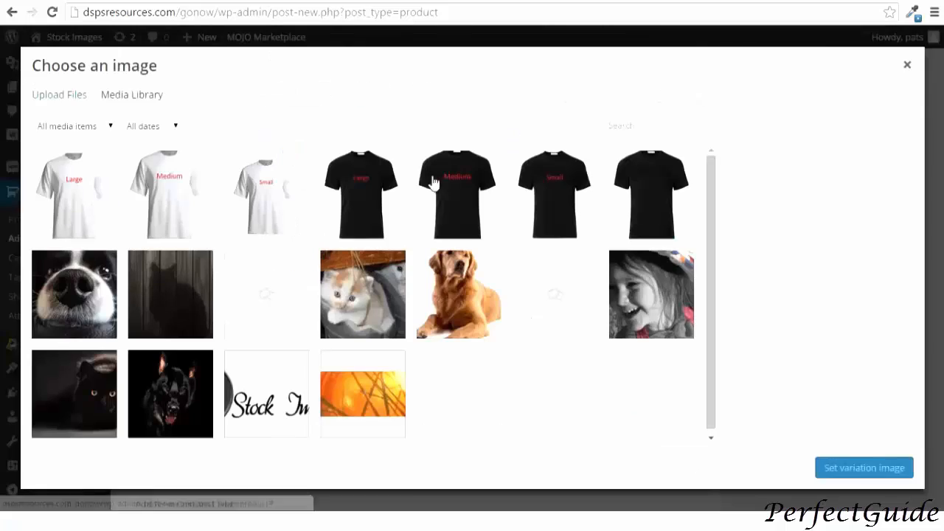
pyautogui.click(543, 204)
pyautogui.click(823, 468)
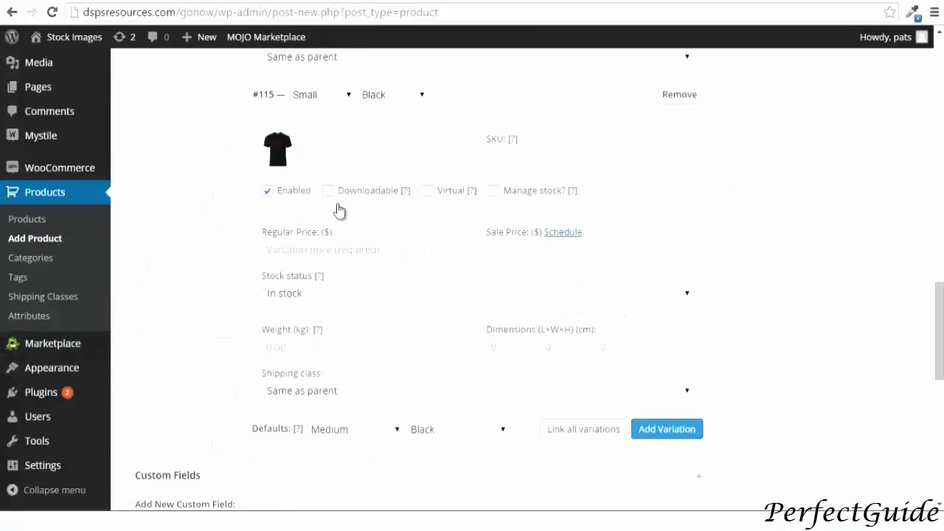
# Set the Small Black variation's SKU to smallblack11 and its regular price to 19.35
pyautogui.click(494, 157)
pyautogui.write('Small')
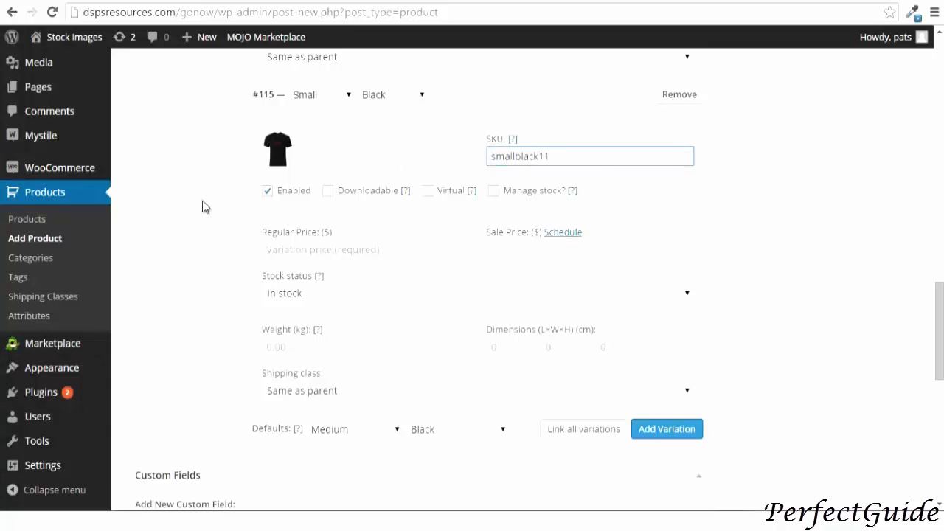
pyautogui.click(274, 249)
pyautogui.write('19')
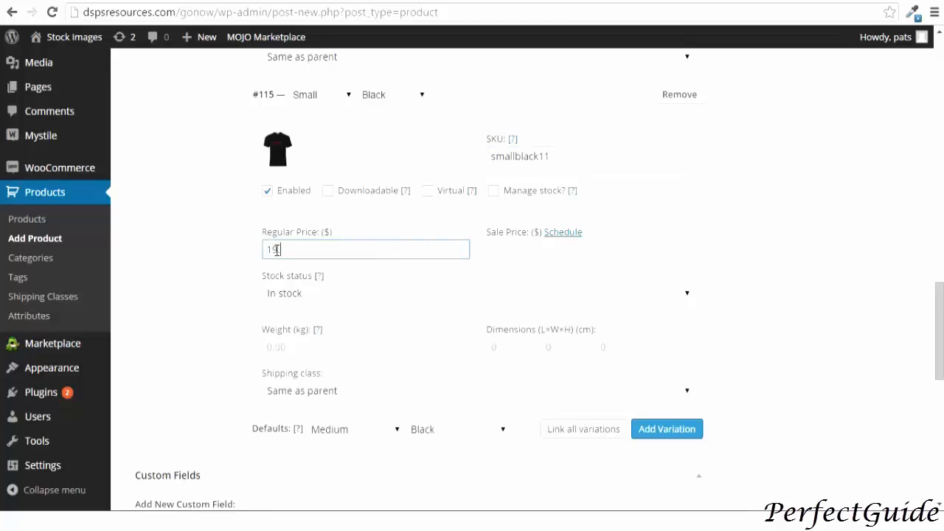
pyautogui.write('35')
# Add a new variation and set its size to Large and color to White
pyautogui.scroll(-2, 274, 337)
pyautogui.click(667, 288)
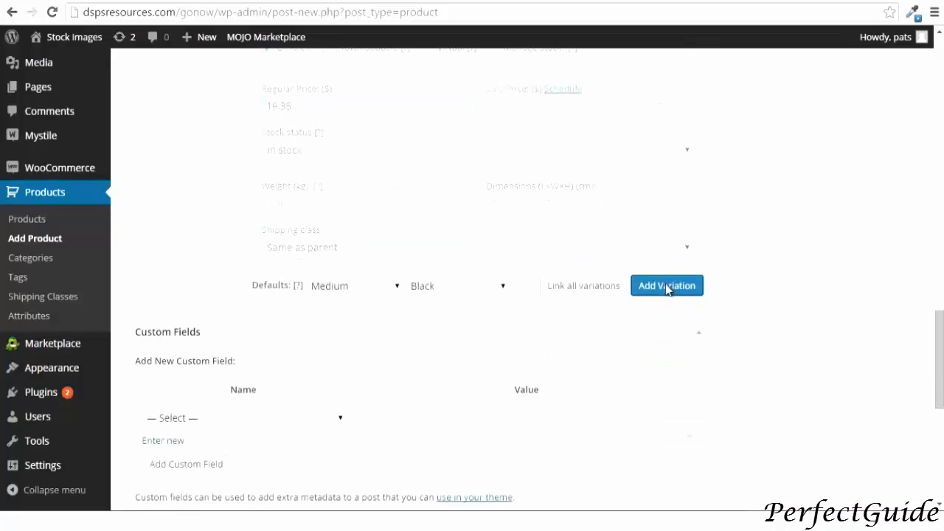
pyautogui.click(317, 286)
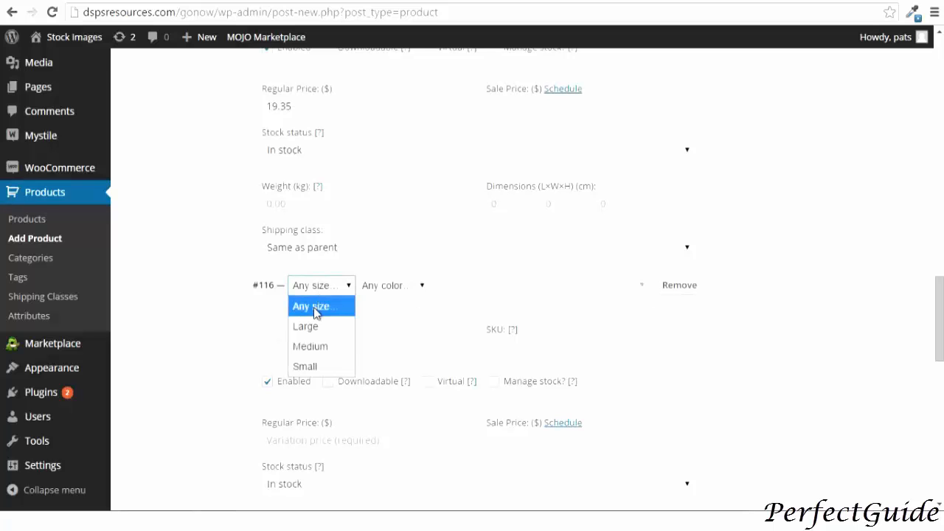
pyautogui.click(323, 327)
pyautogui.click(393, 287)
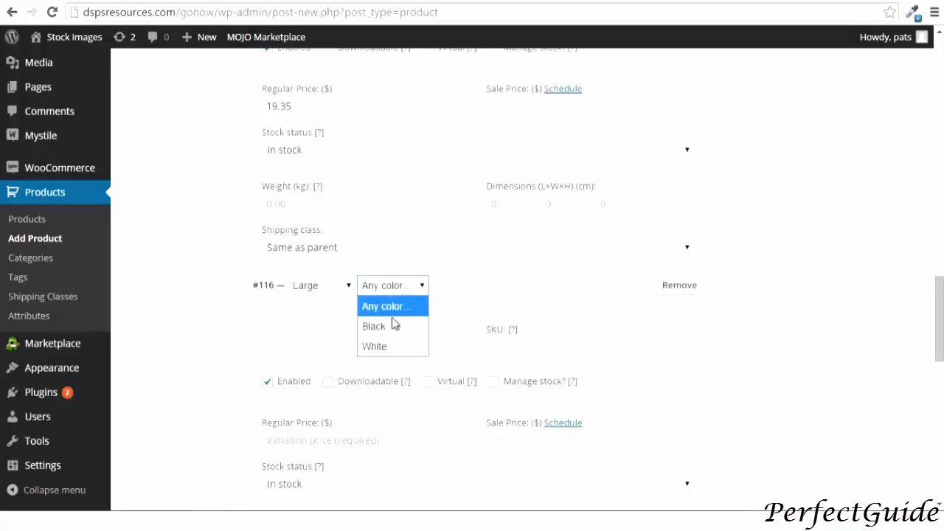
pyautogui.click(392, 344)
# Set the largewhitet T-shirt picture as the Large White variation's image
pyautogui.click(277, 342)
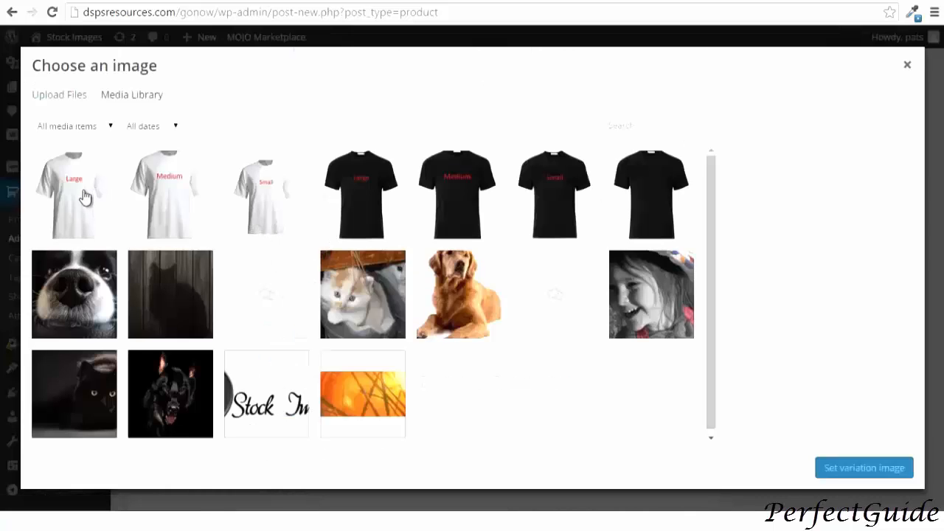
pyautogui.click(87, 195)
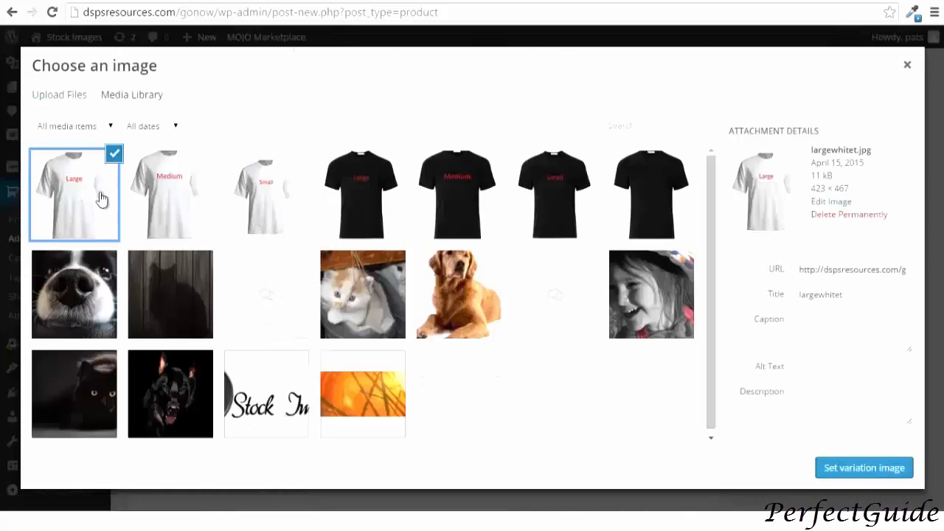
pyautogui.click(836, 463)
# Set the Large White variation's SKU to largewhite11 and its regular price to 18.76
pyautogui.click(500, 352)
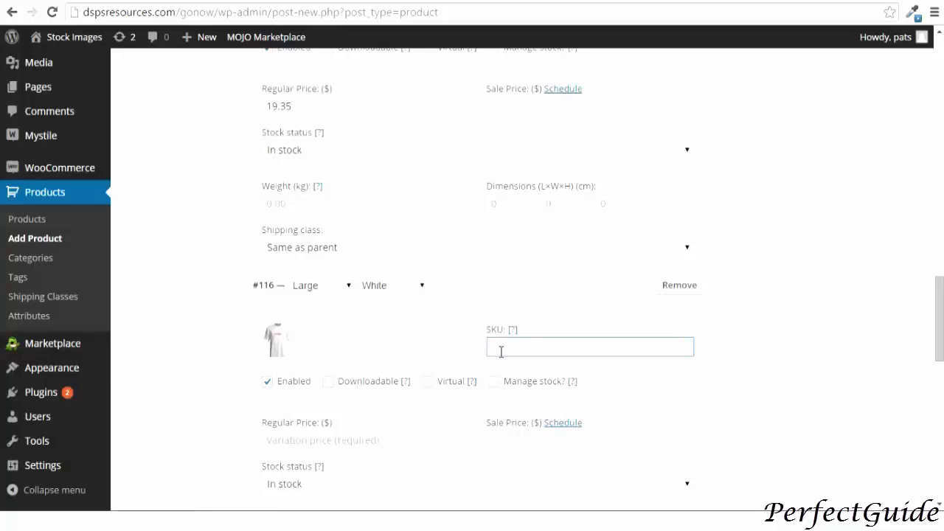
pyautogui.write('largewhite11')
pyautogui.click(320, 437)
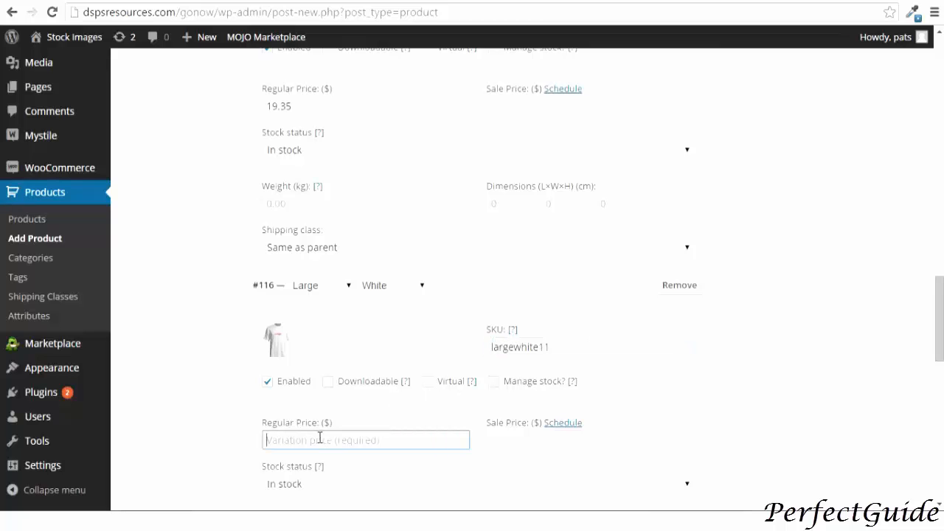
pyautogui.write('18.76')
# Add a new variation and set its size to Medium and color to White
pyautogui.scroll(-2, 319, 438)
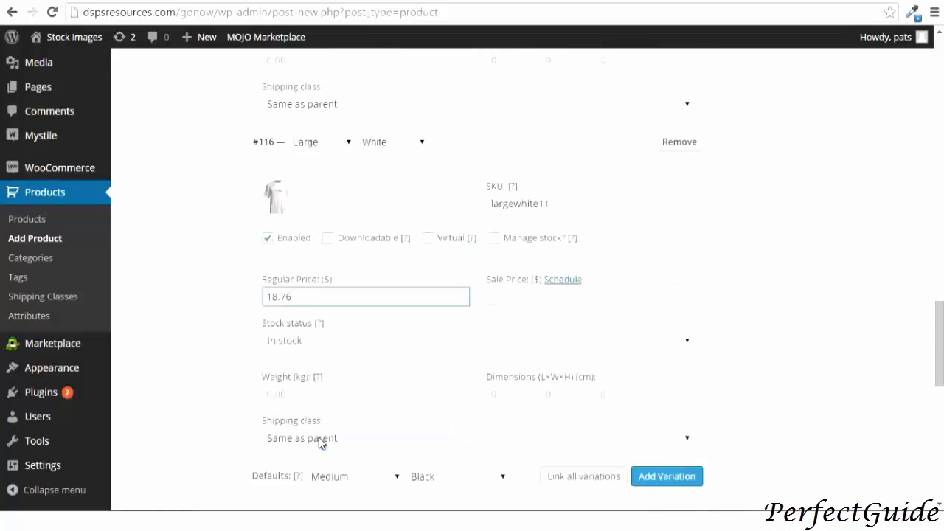
pyautogui.scroll(-1, 318, 438)
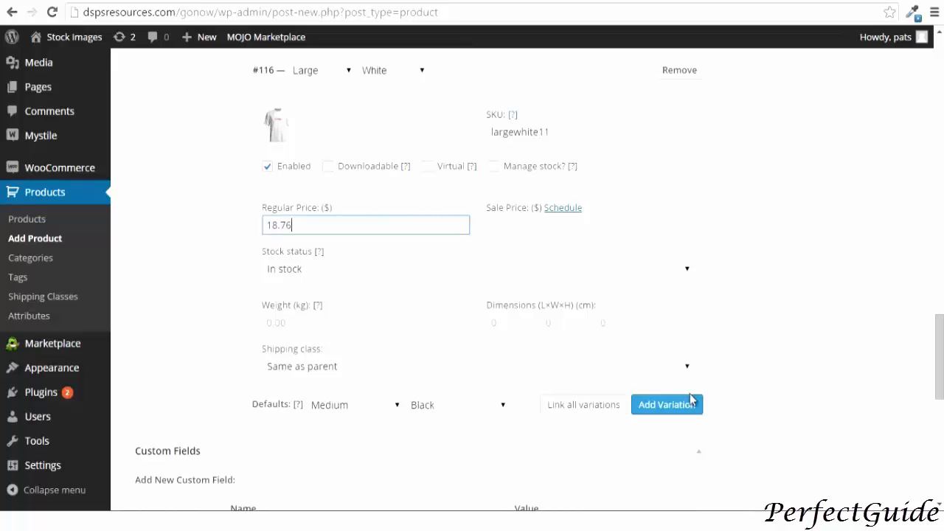
pyautogui.click(670, 407)
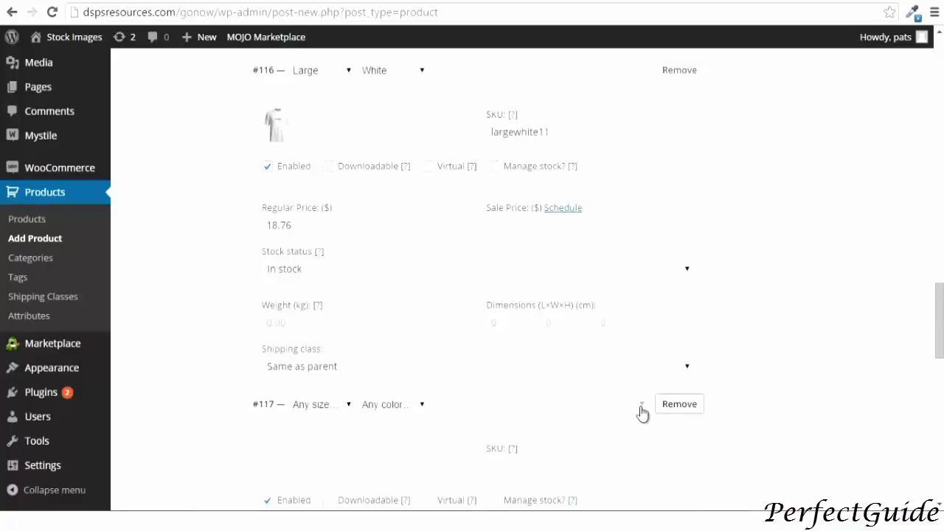
pyautogui.click(327, 413)
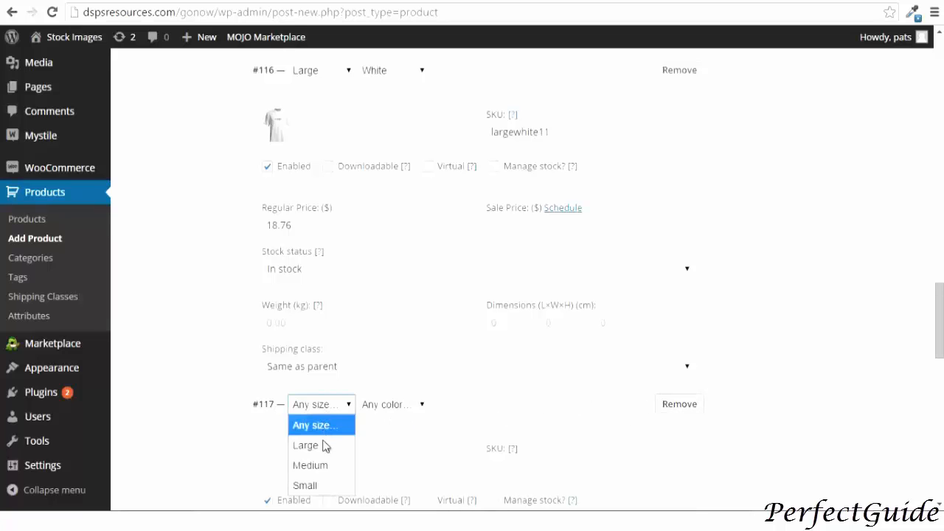
pyautogui.click(327, 465)
pyautogui.click(386, 410)
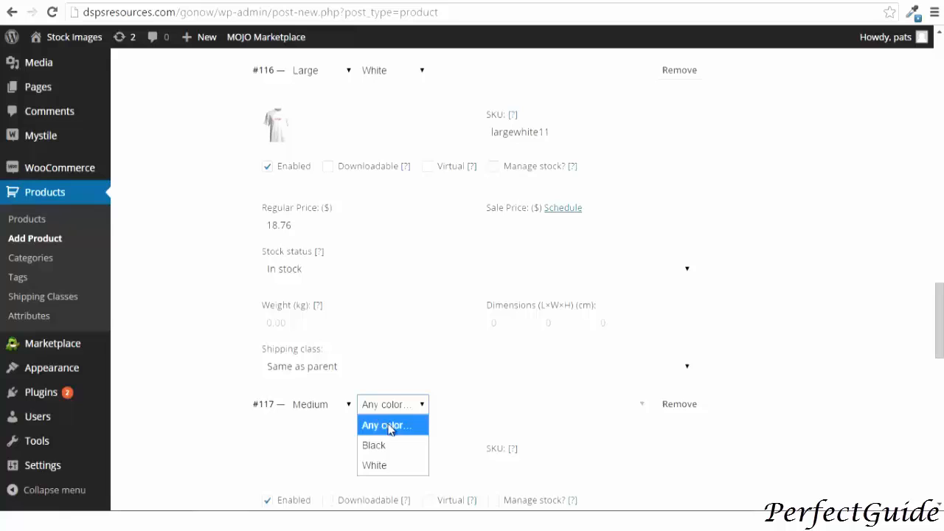
pyautogui.click(392, 472)
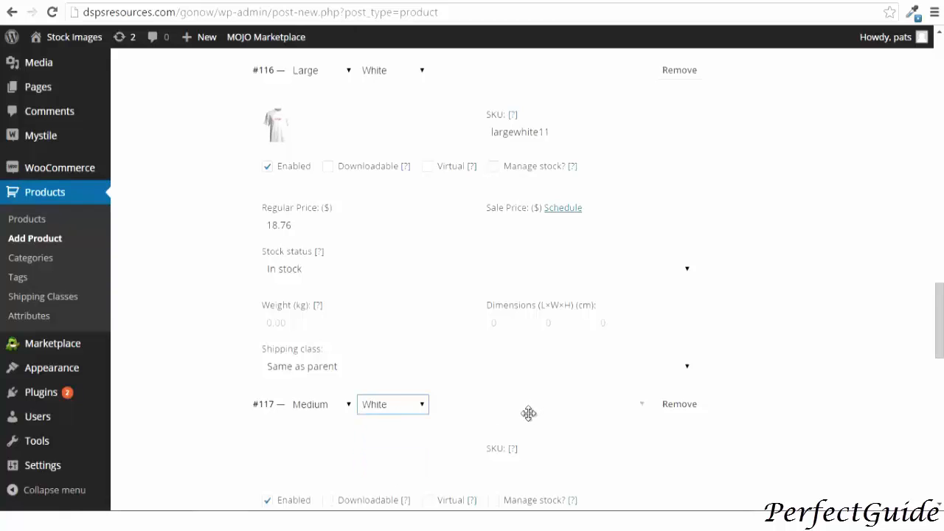
# Set the Medium White variation's SKU to mediumwhite11 and its image to the medium white T-shirt picture
pyautogui.click(492, 463)
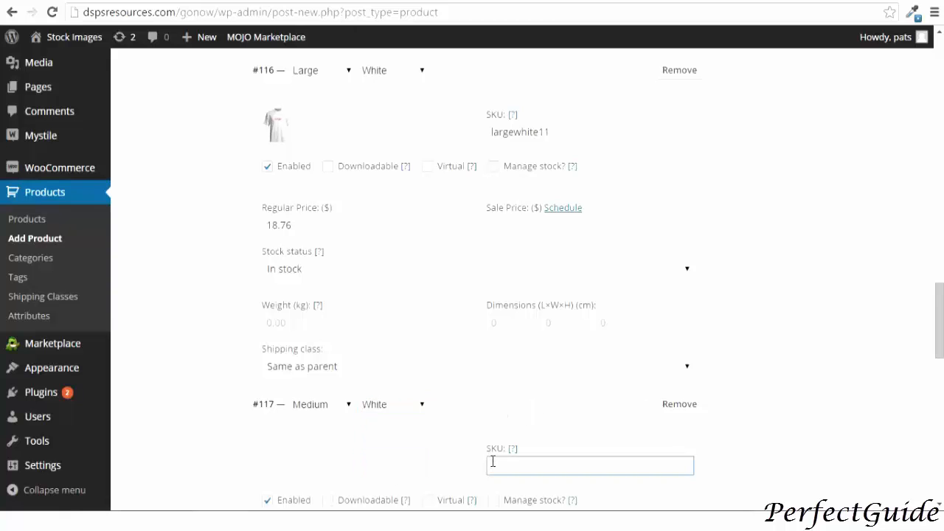
pyautogui.write('mediu')
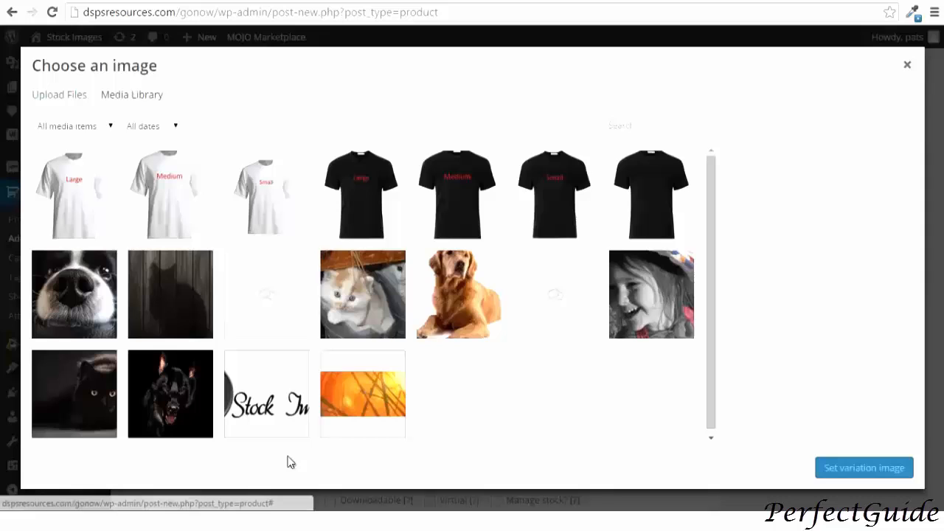
pyautogui.click(284, 464)
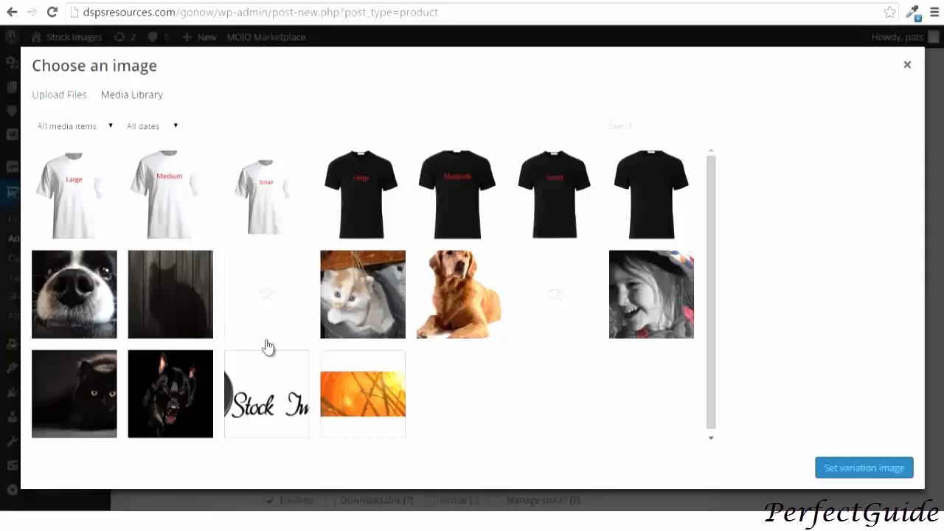
pyautogui.click(158, 193)
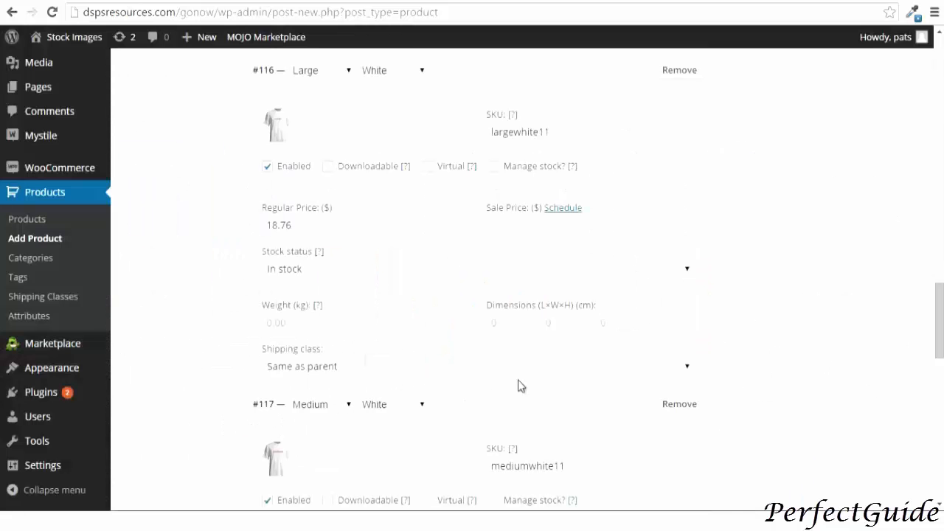
# Add another variation and set its size to Small and color to White
pyautogui.scroll(-4, 521, 385)
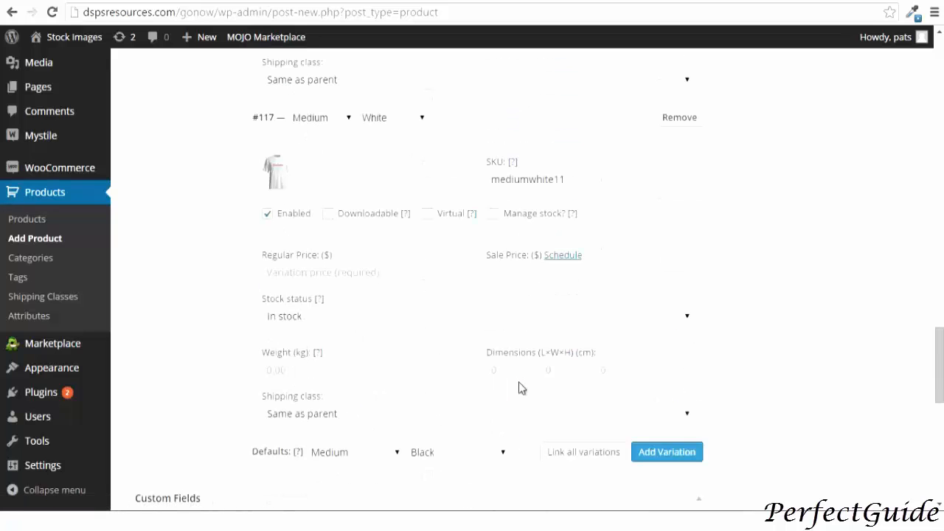
pyautogui.click(649, 454)
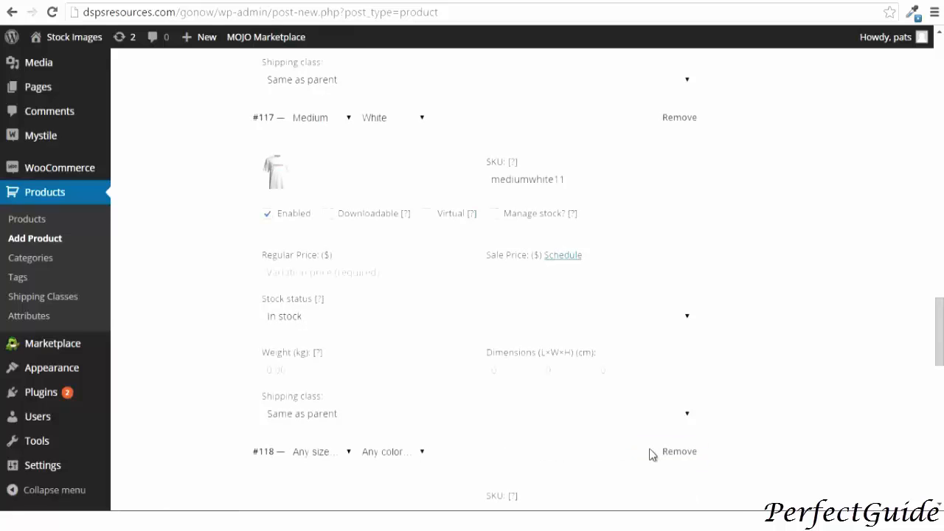
pyautogui.scroll(-2, 487, 399)
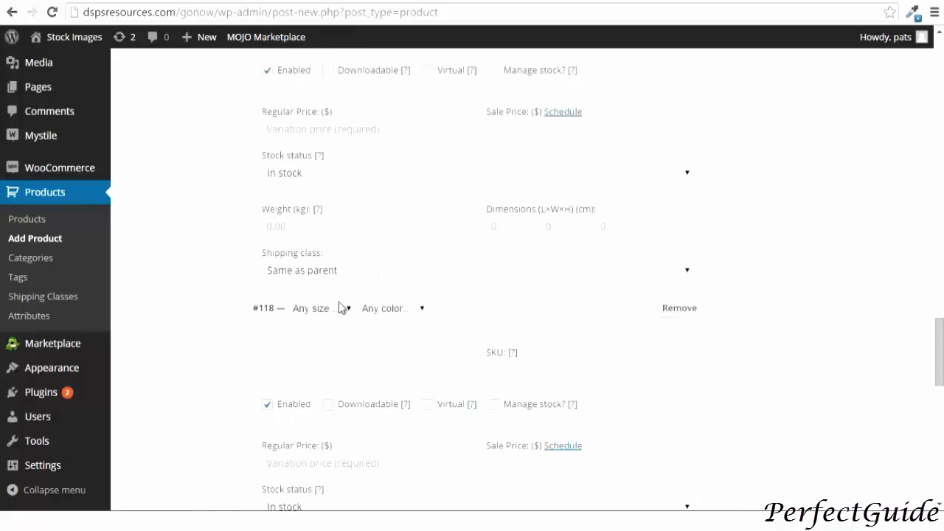
pyautogui.click(341, 308)
pyautogui.click(327, 391)
pyautogui.click(372, 313)
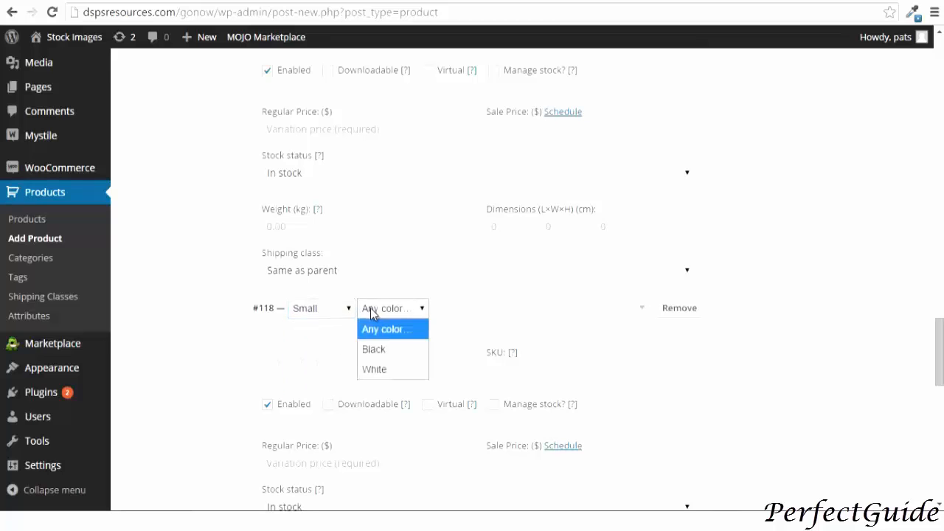
pyautogui.click(381, 370)
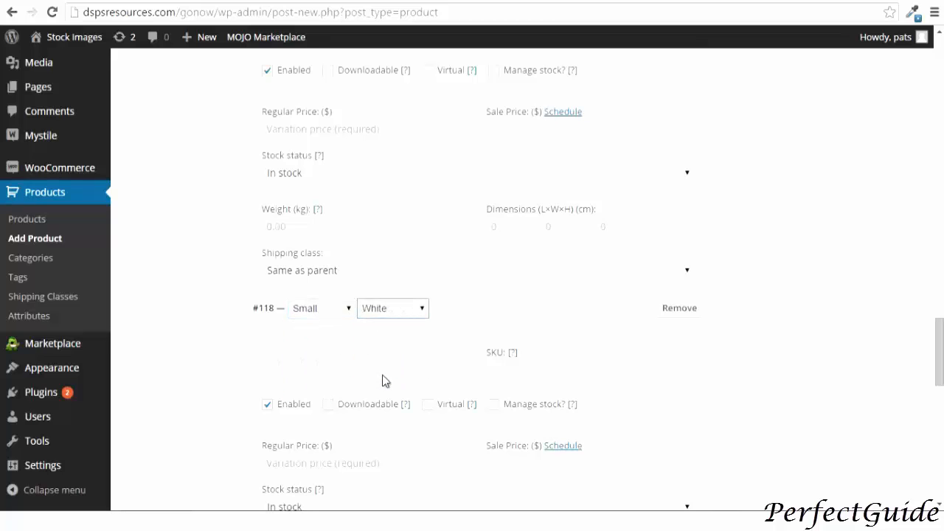
# Set the Small White variation's SKU to smallwhite11 and its regular price to 17.25
pyautogui.click(495, 371)
pyautogui.write('smallwhite11')
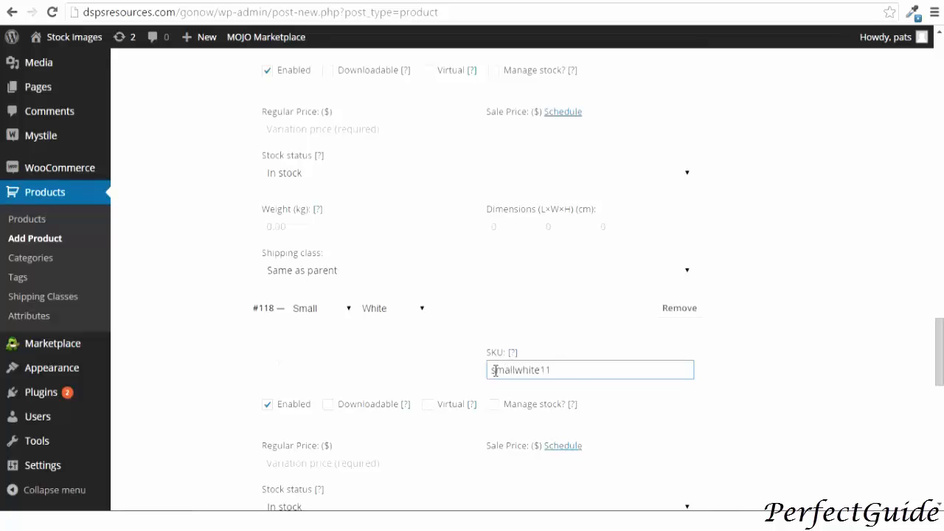
pyautogui.scroll(-2, 495, 371)
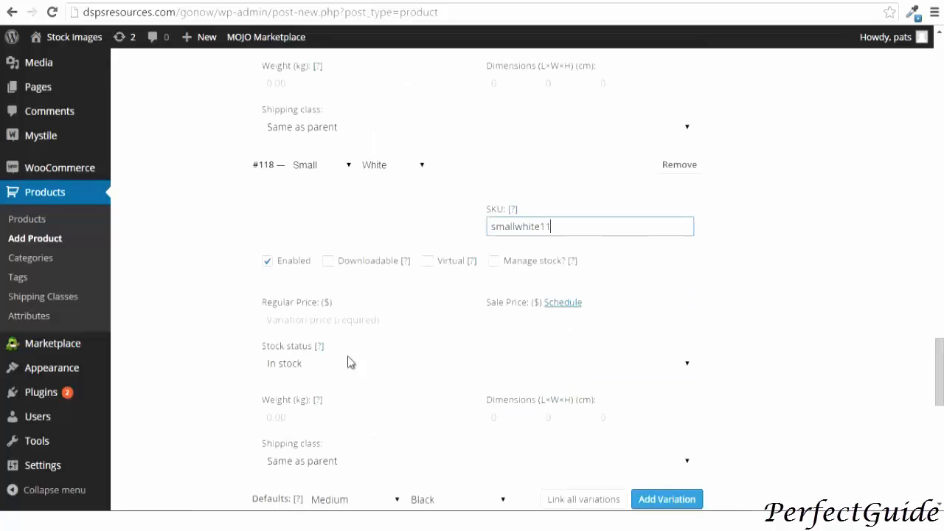
pyautogui.click(280, 318)
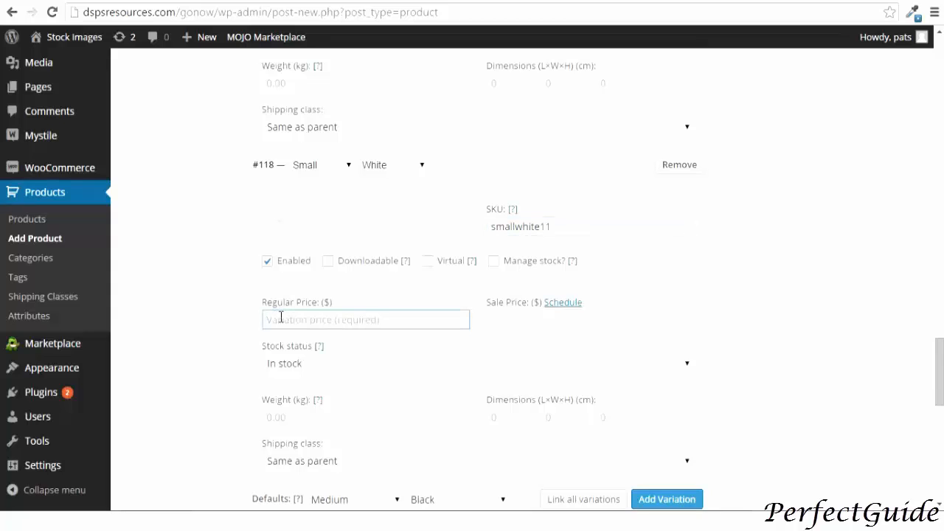
pyautogui.write('17.25')
# Set the smallwhitet T-shirt picture as the Small White variation's image
pyautogui.click(275, 220)
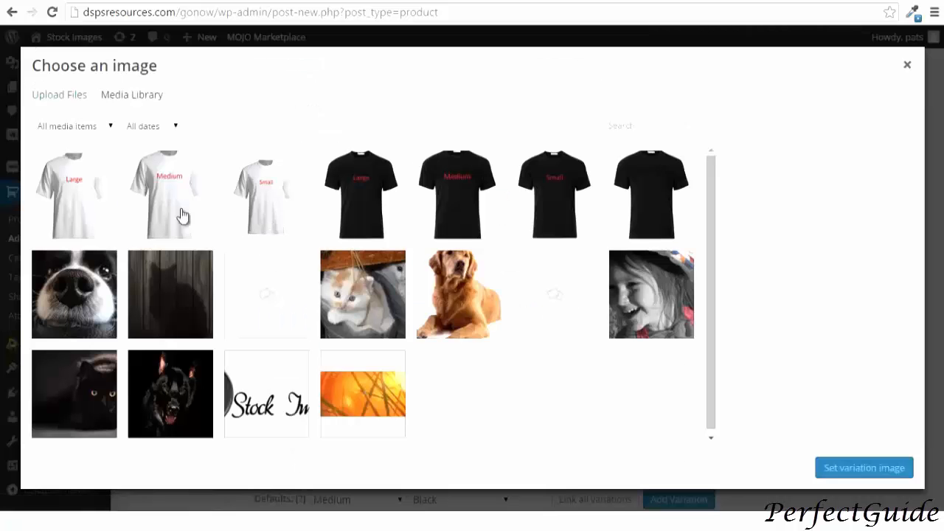
pyautogui.click(270, 205)
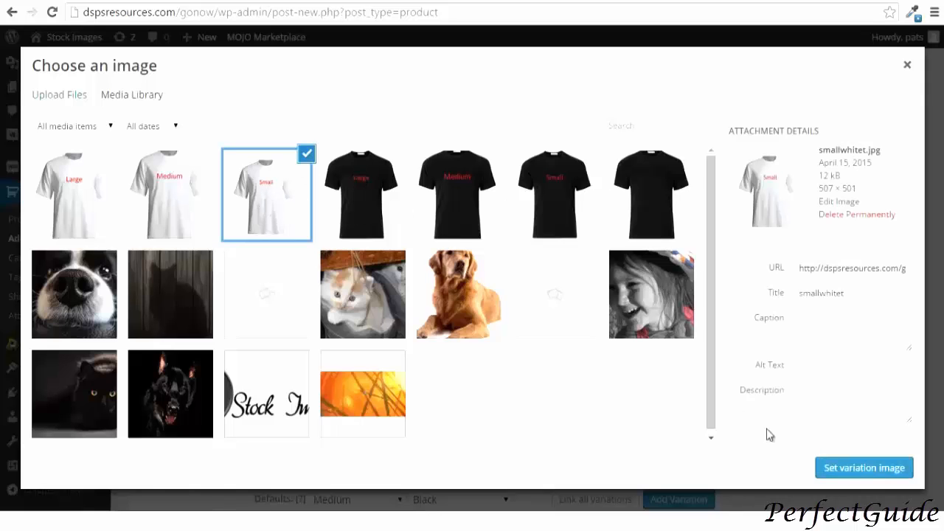
pyautogui.click(855, 472)
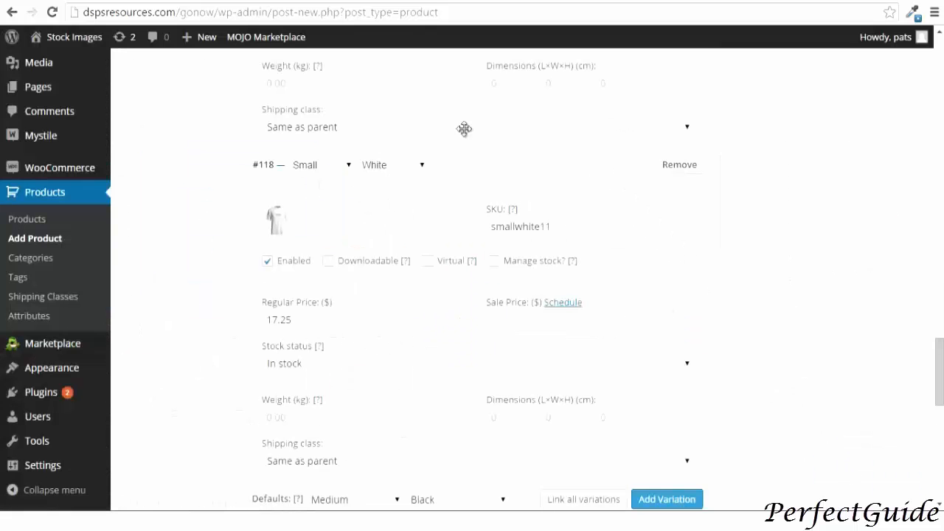
# Scroll through all the variations to review their attributes, SKUs, prices and images
pyautogui.scroll(-4, 558, 225)
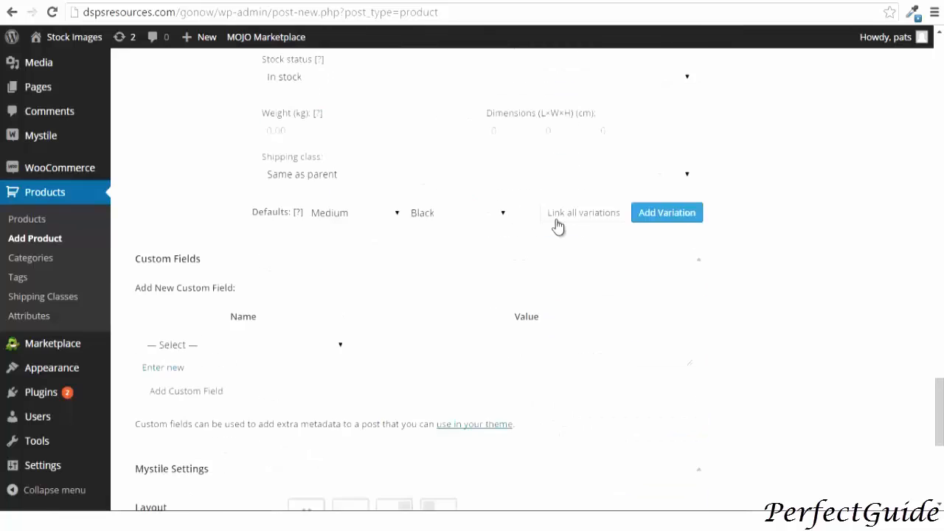
pyautogui.scroll(4, 559, 225)
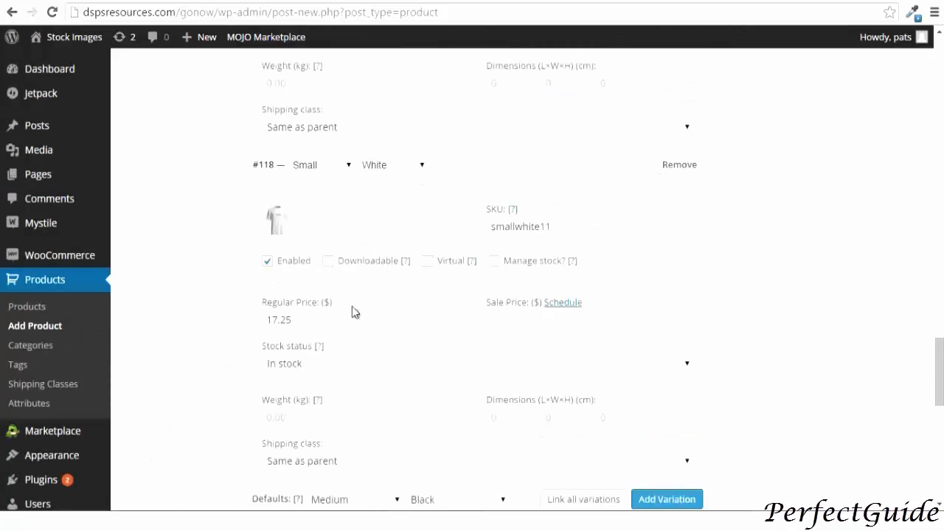
pyautogui.scroll(2, 352, 306)
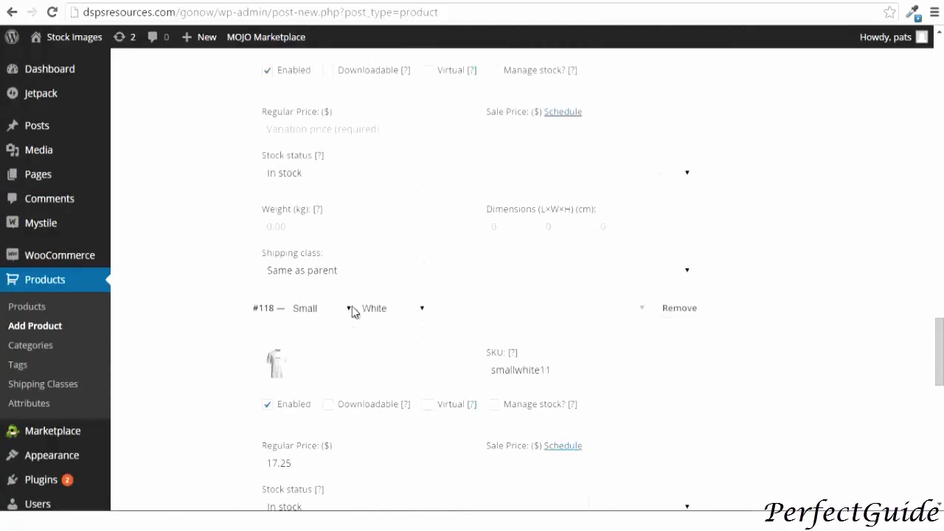
pyautogui.scroll(1, 353, 306)
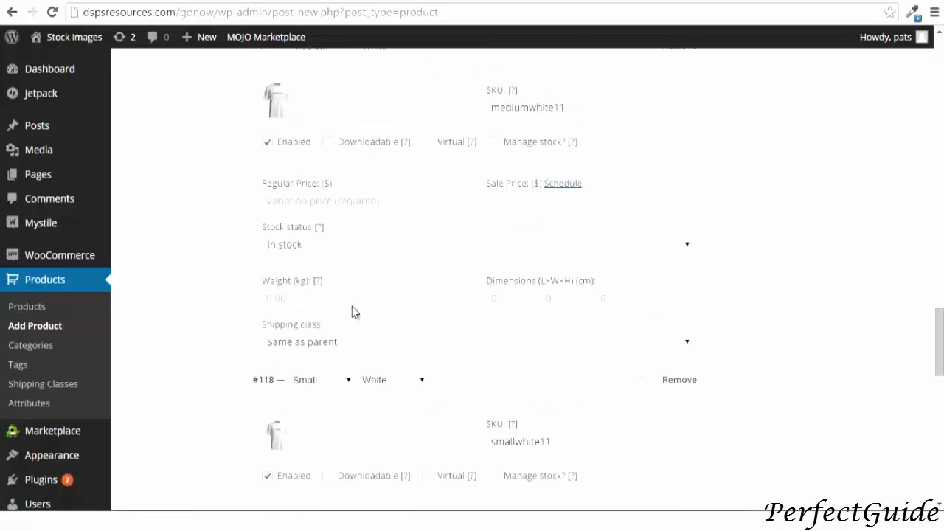
pyautogui.scroll(4, 352, 306)
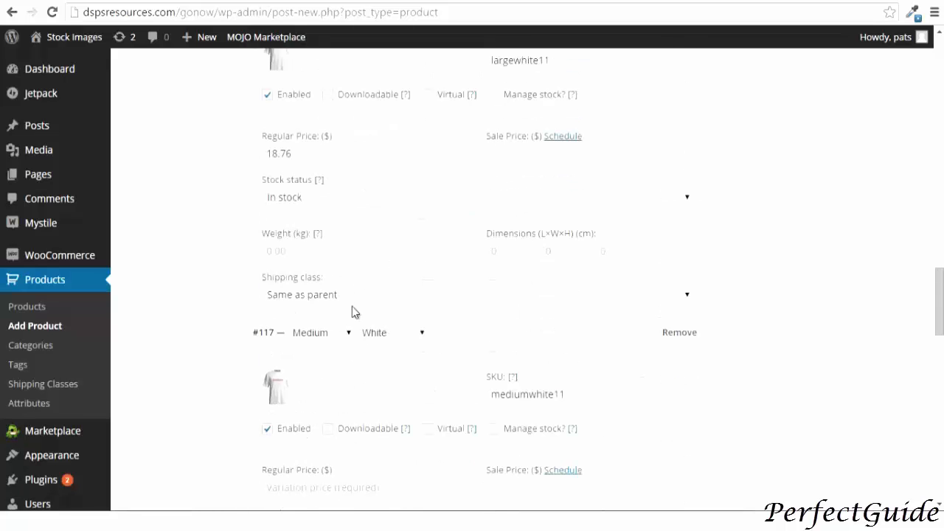
pyautogui.scroll(3, 352, 306)
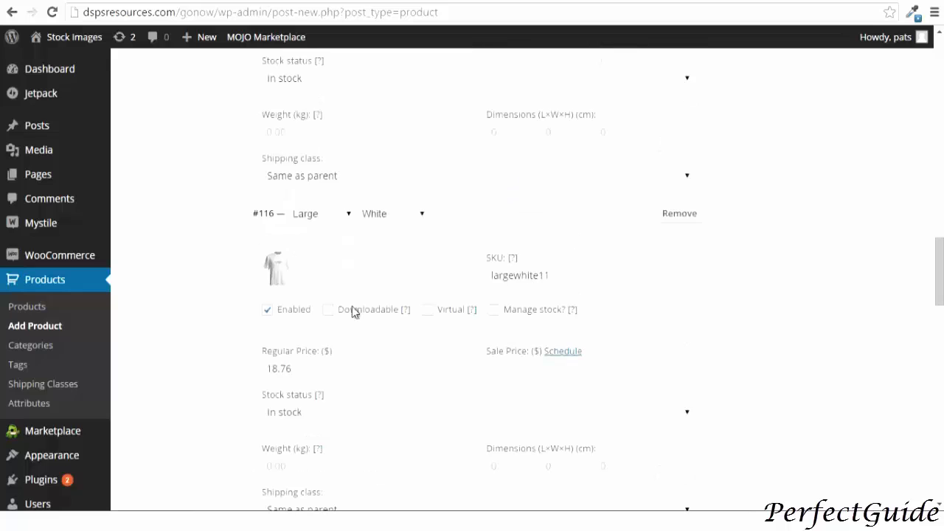
pyautogui.scroll(3, 352, 312)
pyautogui.scroll(3, 352, 312)
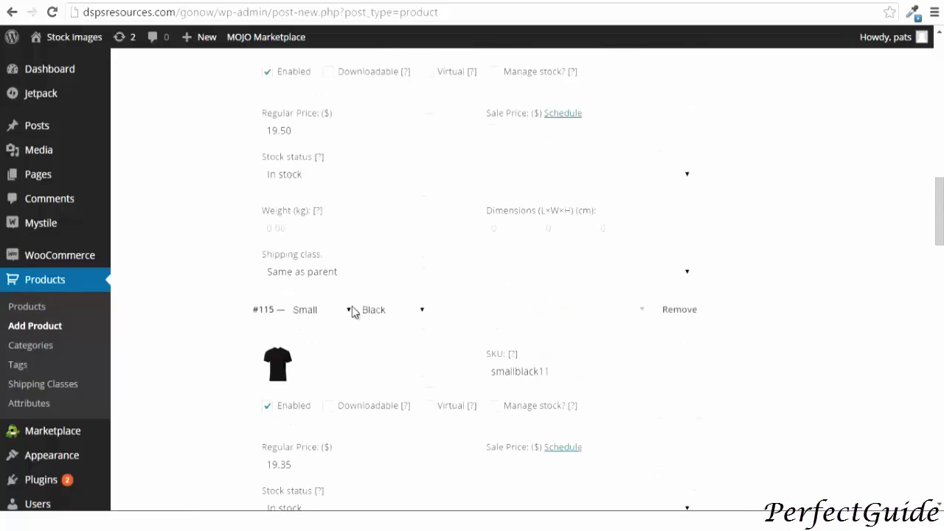
pyautogui.scroll(1, 352, 308)
pyautogui.scroll(6, 352, 306)
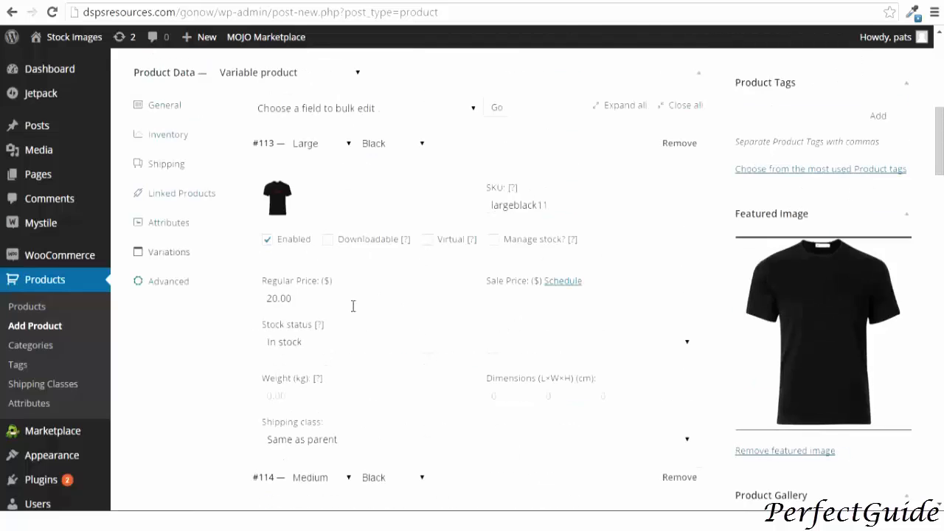
# Uncheck the Dogs product category and publish the variable product
pyautogui.scroll(3, 352, 306)
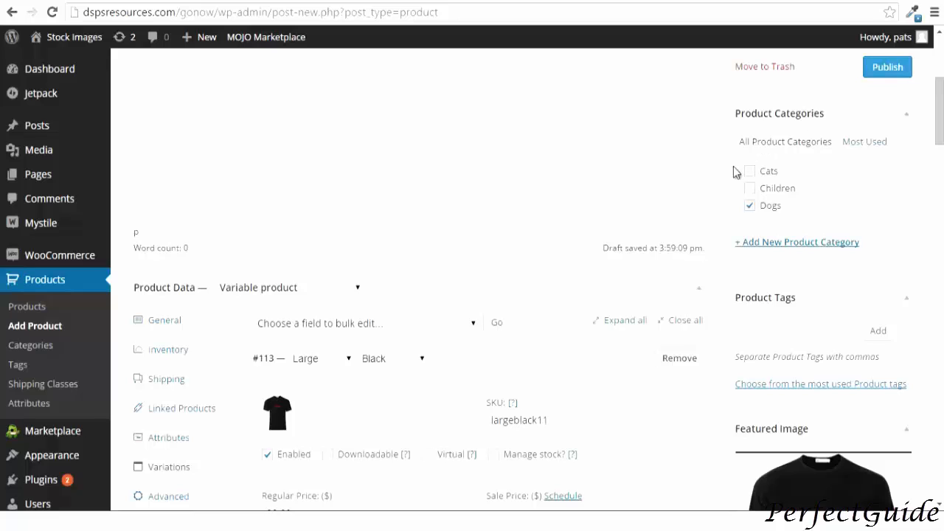
pyautogui.click(749, 205)
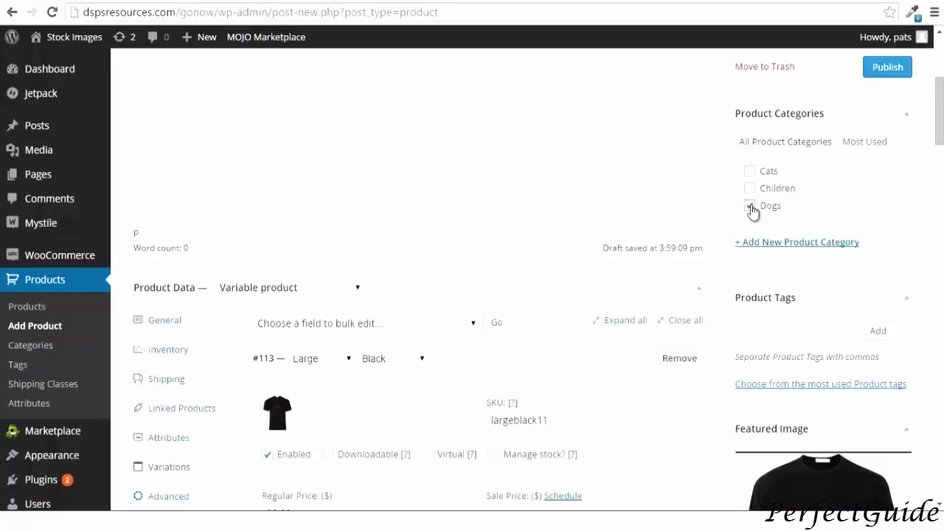
pyautogui.click(888, 68)
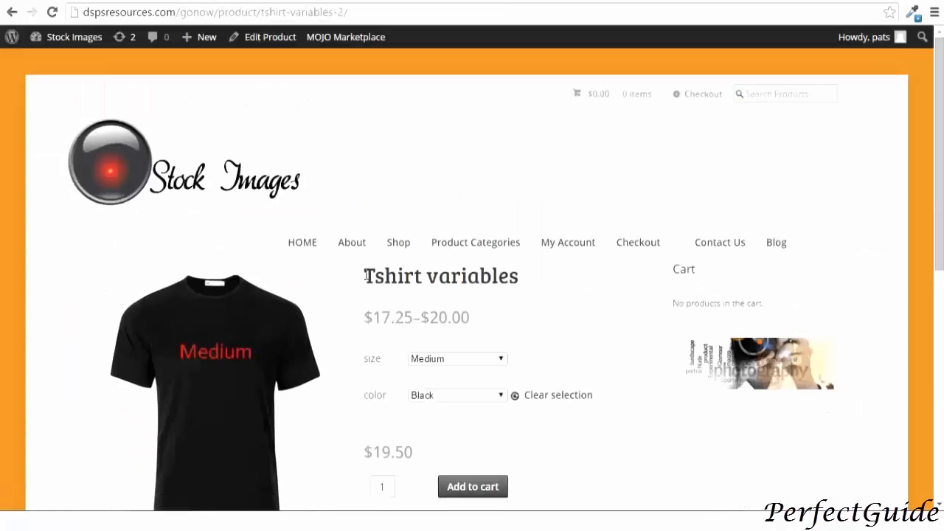
# Try different size and color combinations on the published T-shirt product page to check each variation's picture, price and SKU
pyautogui.scroll(-1, 370, 277)
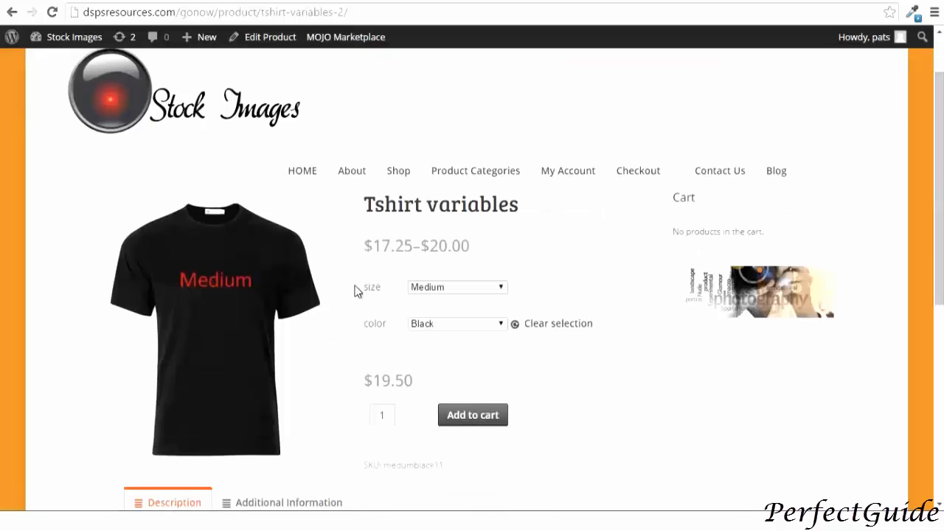
pyautogui.click(448, 295)
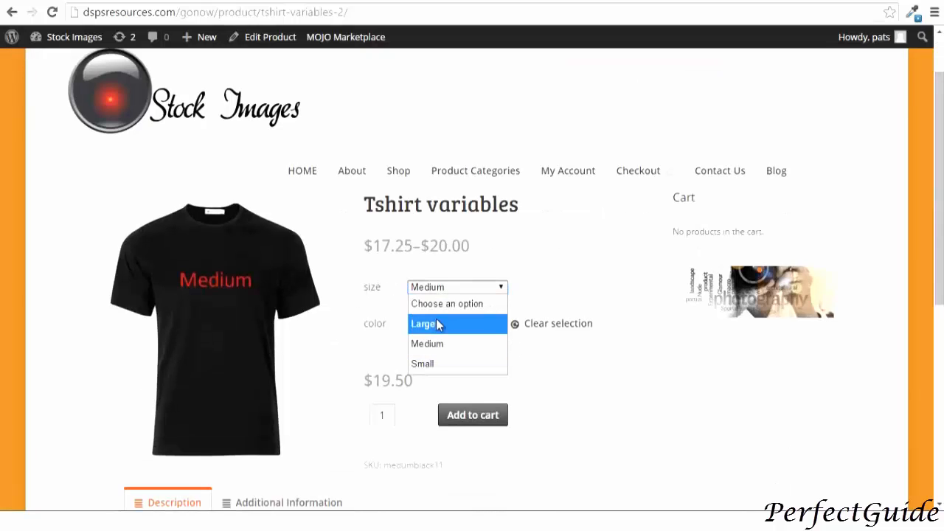
pyautogui.click(438, 323)
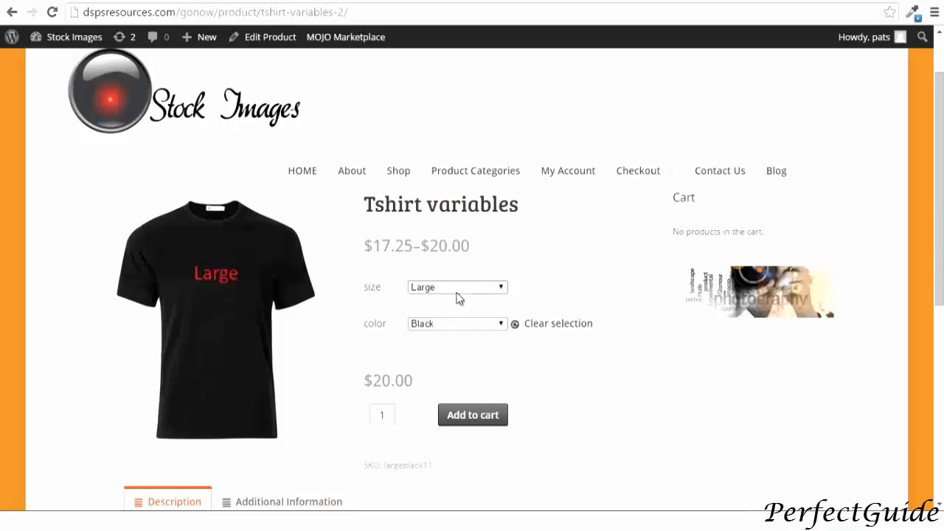
pyautogui.click(450, 291)
pyautogui.click(445, 344)
pyautogui.click(443, 290)
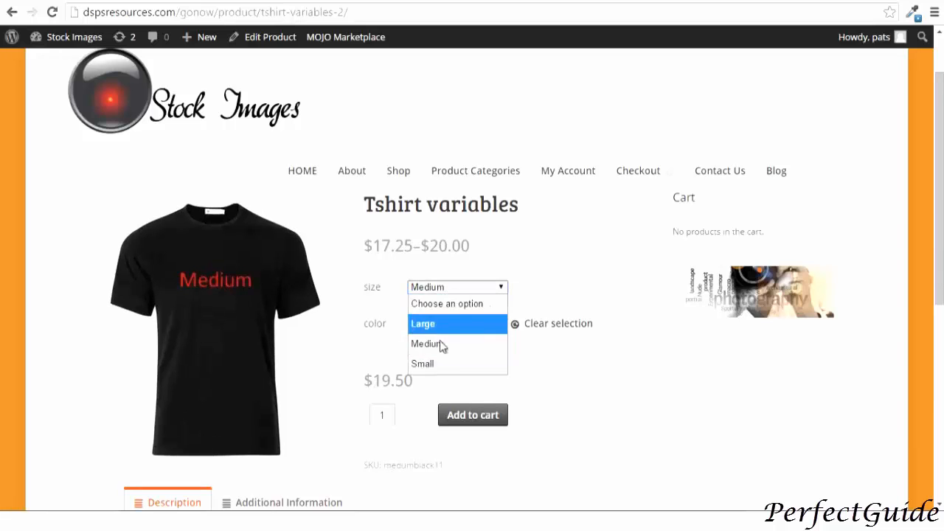
pyautogui.click(440, 361)
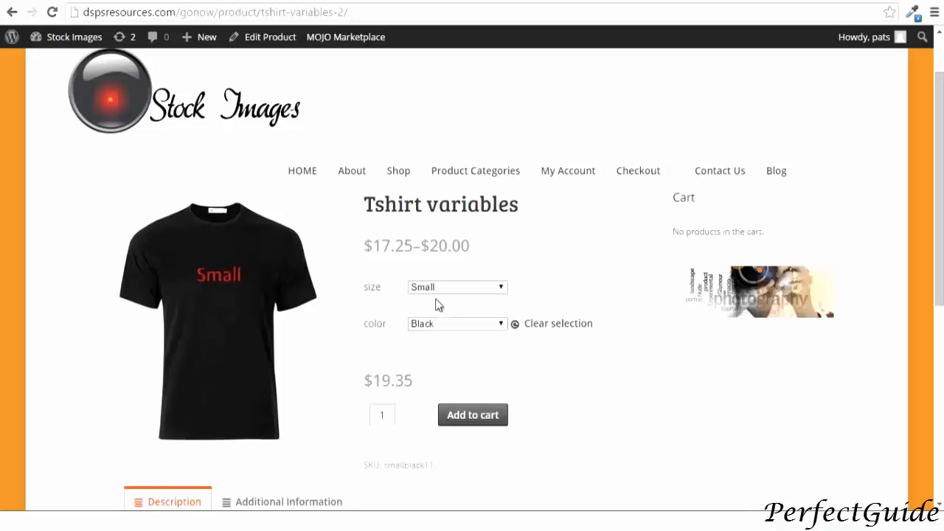
pyautogui.click(436, 319)
pyautogui.click(430, 379)
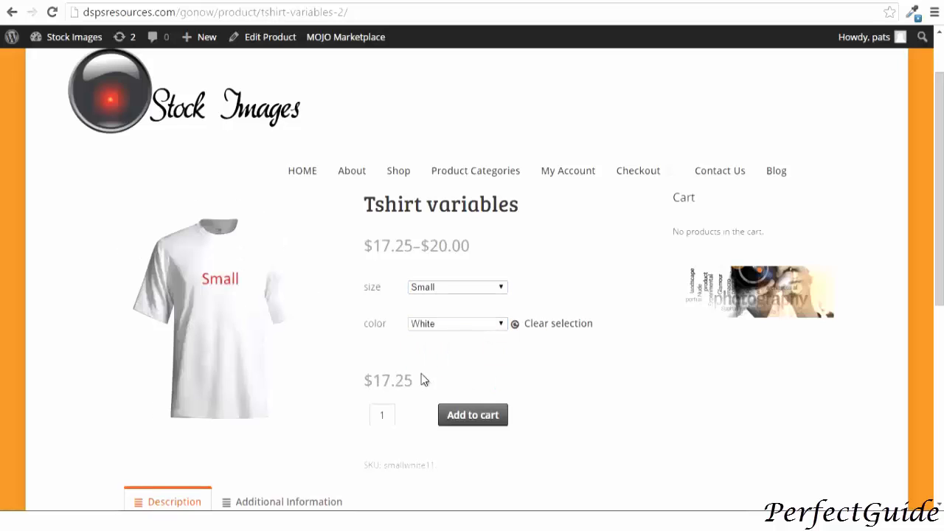
pyautogui.click(432, 323)
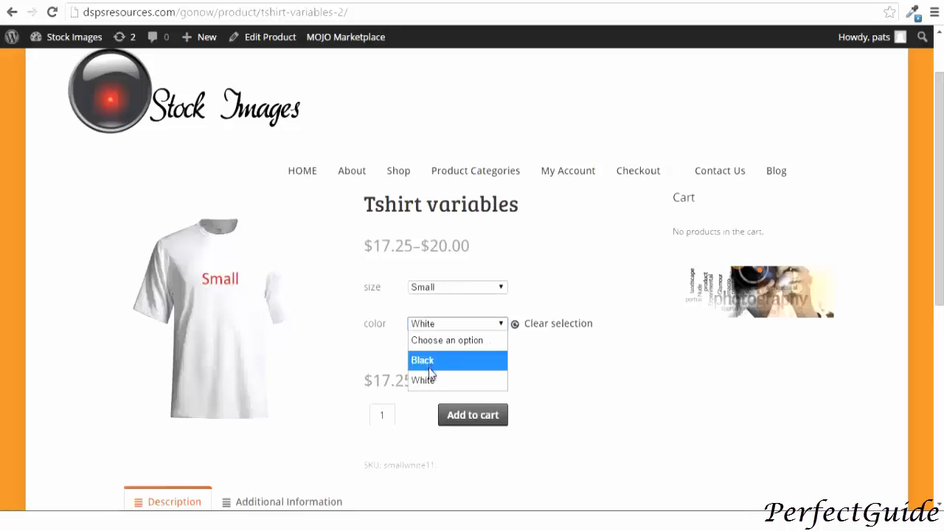
pyautogui.click(432, 381)
pyautogui.click(440, 289)
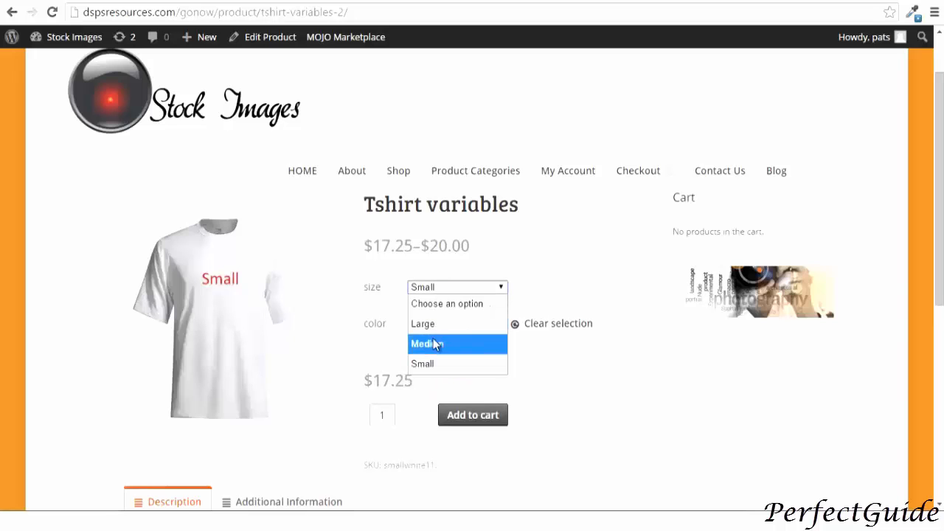
pyautogui.click(432, 342)
pyautogui.click(442, 288)
pyautogui.click(436, 325)
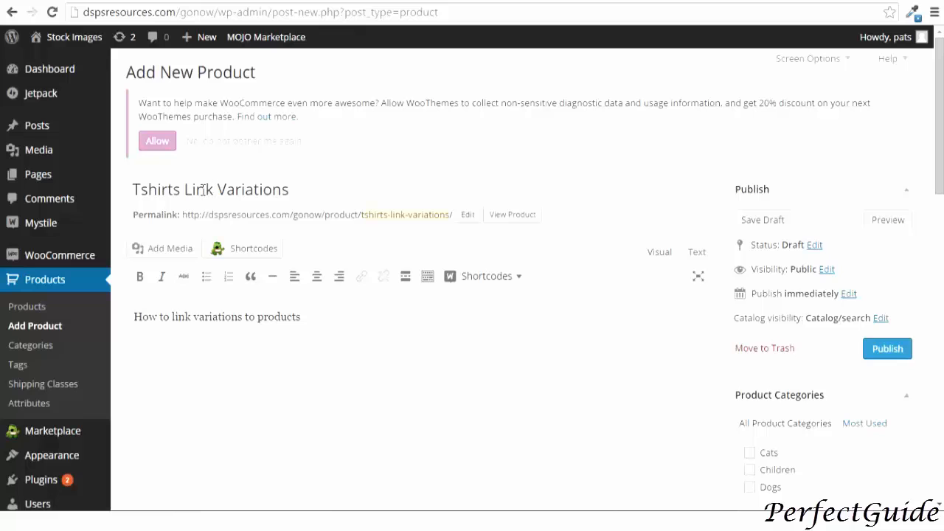
# Add the size attribute to the new Tshirts Link Variations variable product
pyautogui.click(162, 315)
pyautogui.scroll(-2, 254, 307)
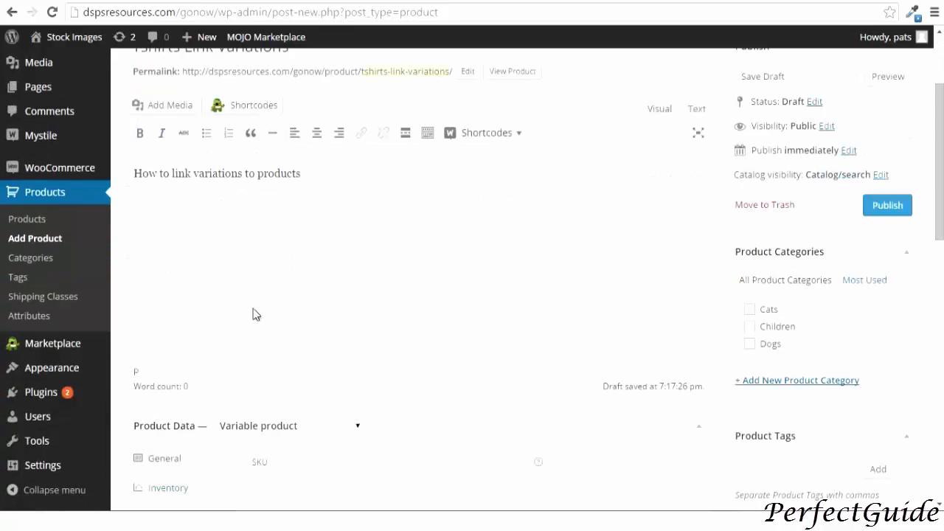
pyautogui.scroll(-2, 253, 309)
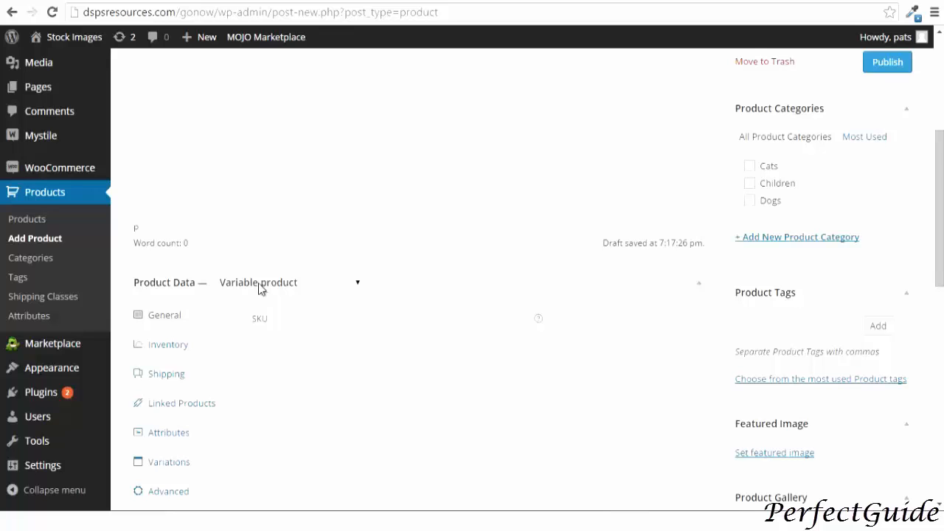
pyautogui.scroll(-2, 260, 288)
pyautogui.click(168, 289)
pyautogui.click(548, 206)
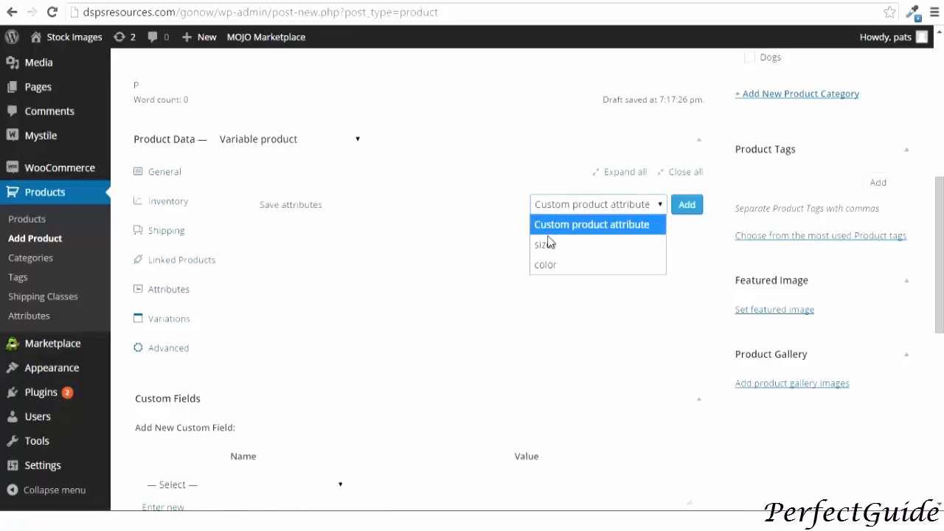
pyautogui.click(548, 243)
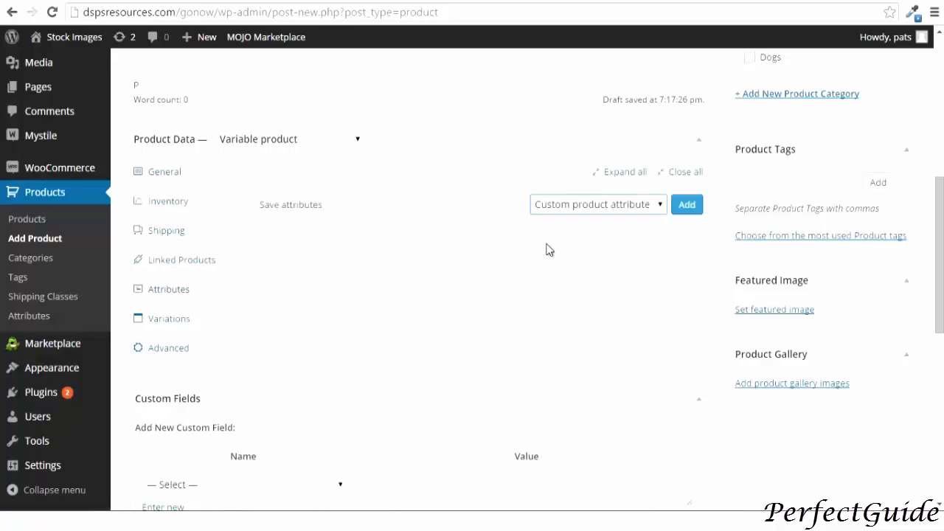
pyautogui.click(685, 209)
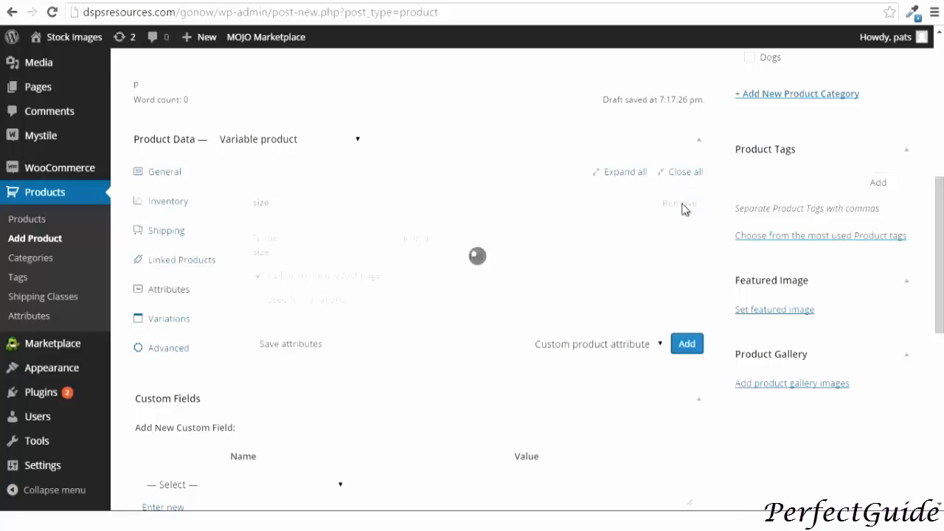
# Give size the values Small | Medium | Large | Extra Large, add color with Black | White | Red, and save attributes
pyautogui.click(410, 255)
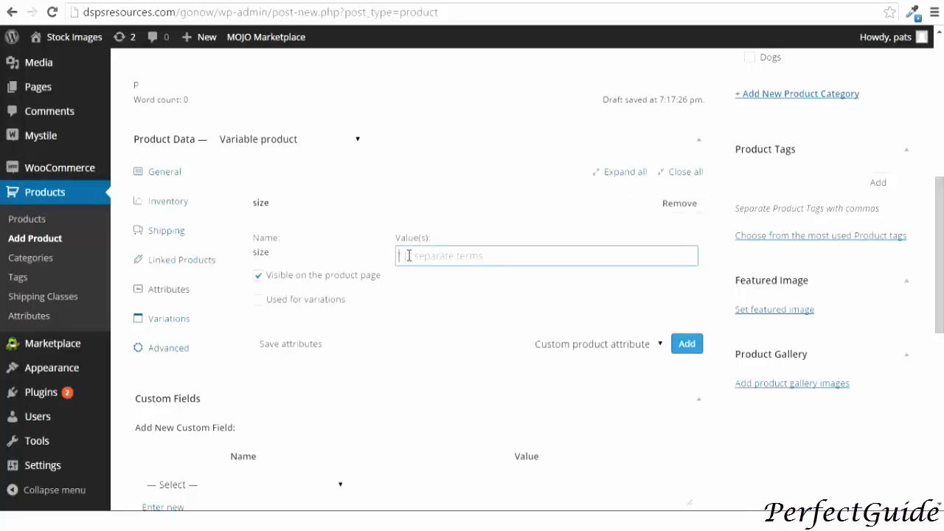
pyautogui.write('Sma')
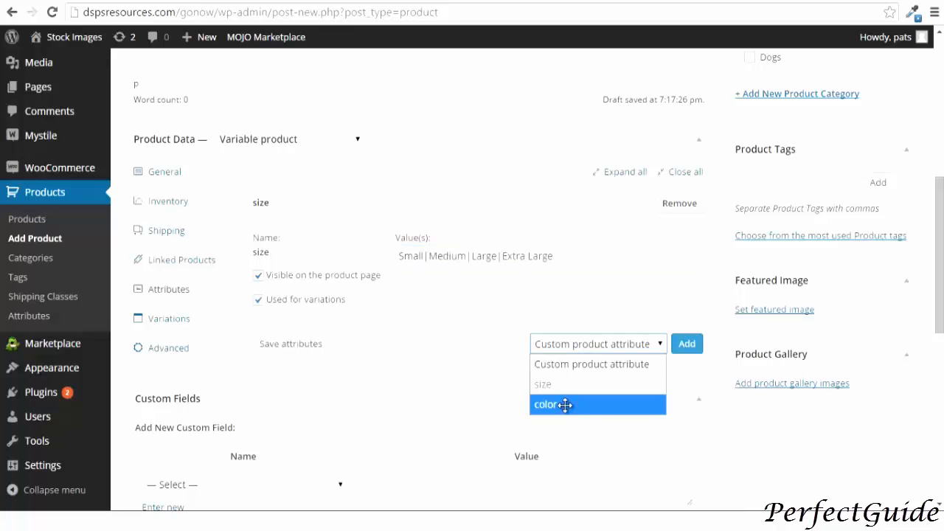
pyautogui.click(282, 414)
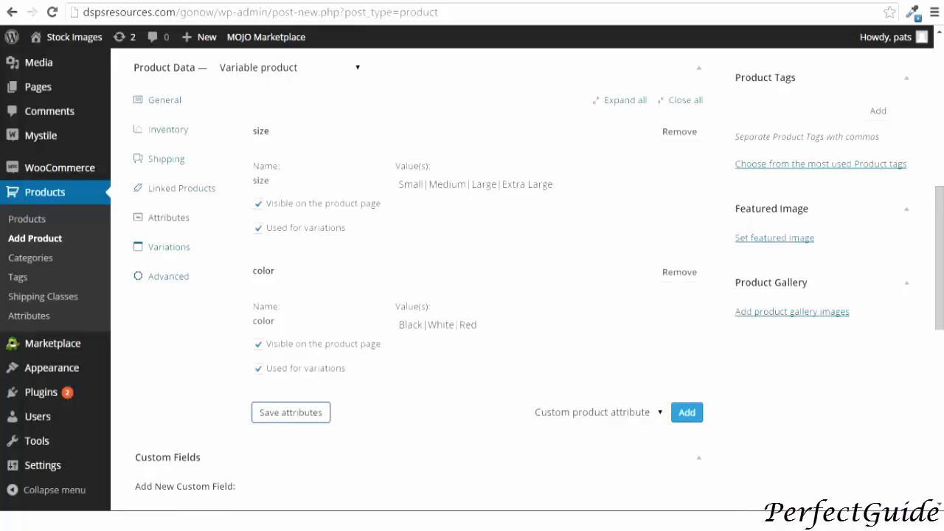
# Create variations for all size and color combinations by linking all variations
pyautogui.click(168, 250)
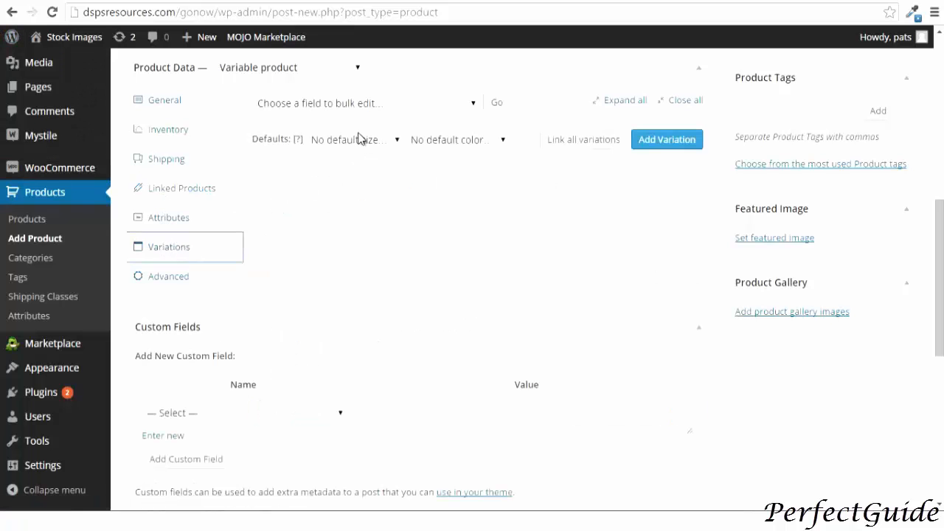
pyautogui.click(565, 143)
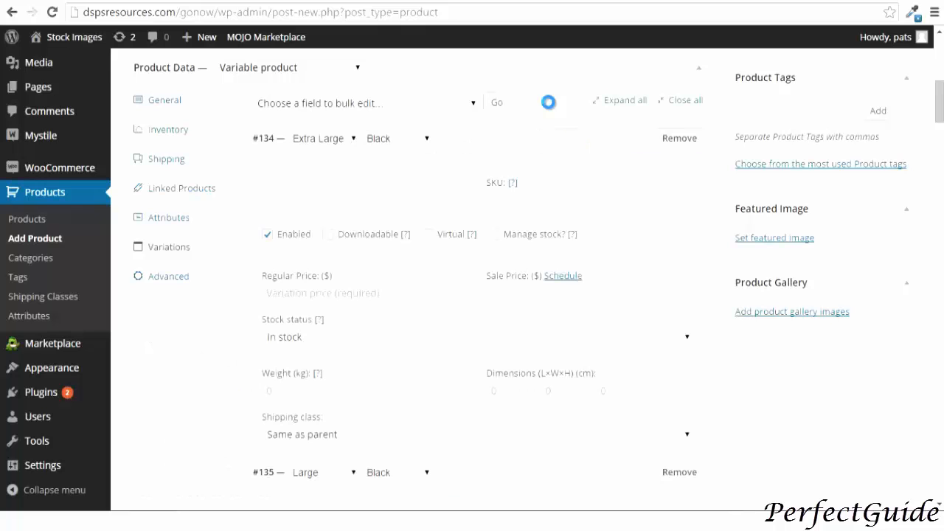
# Set the Large Black variation's SKU to ytrtyt and its regular price to 24.00
pyautogui.scroll(-20, 371, 143)
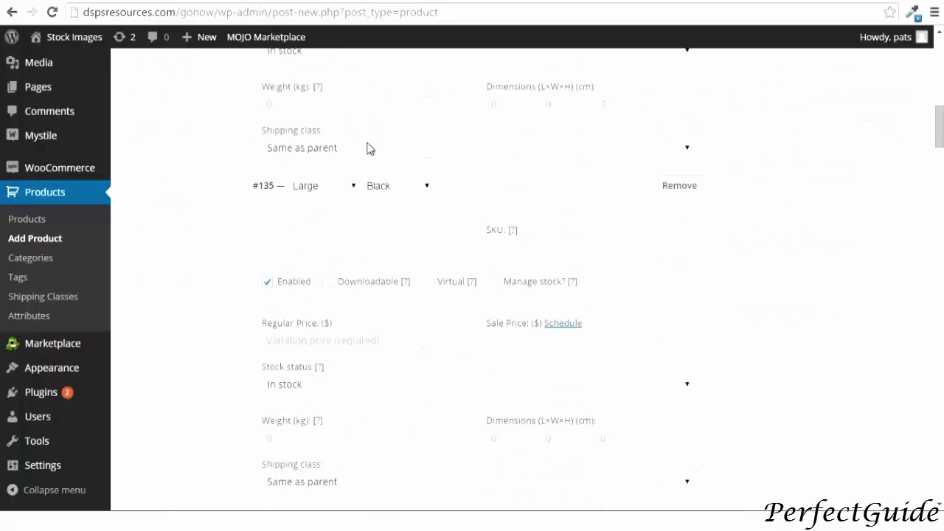
pyautogui.scroll(-17, 368, 148)
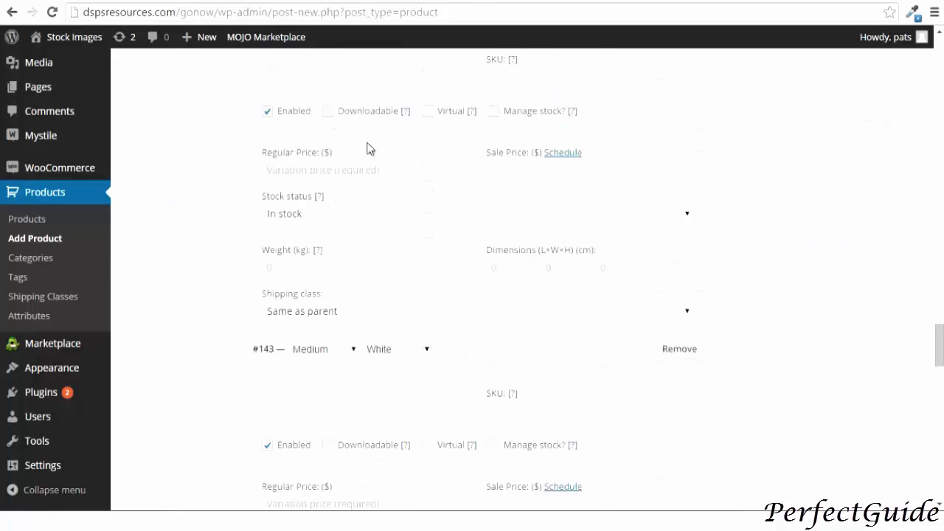
pyautogui.scroll(17, 368, 147)
pyautogui.scroll(20, 371, 147)
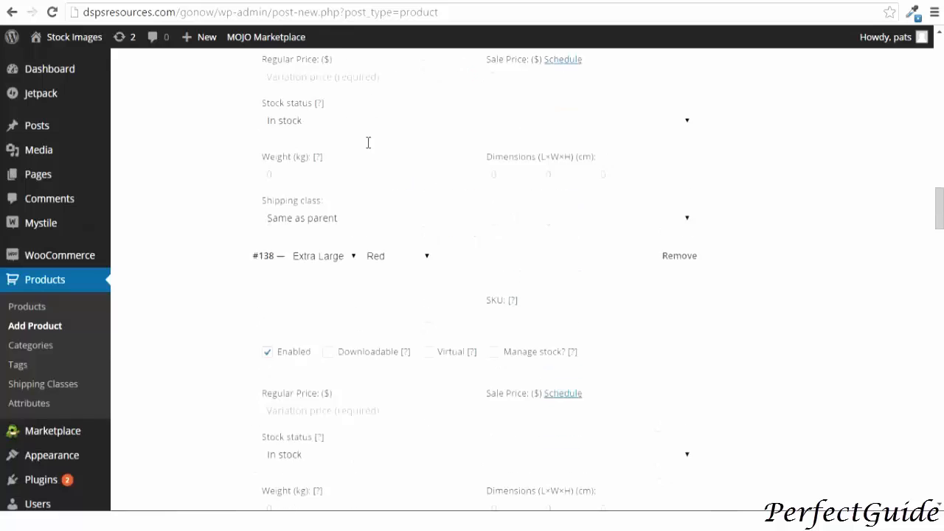
pyautogui.scroll(1, 371, 150)
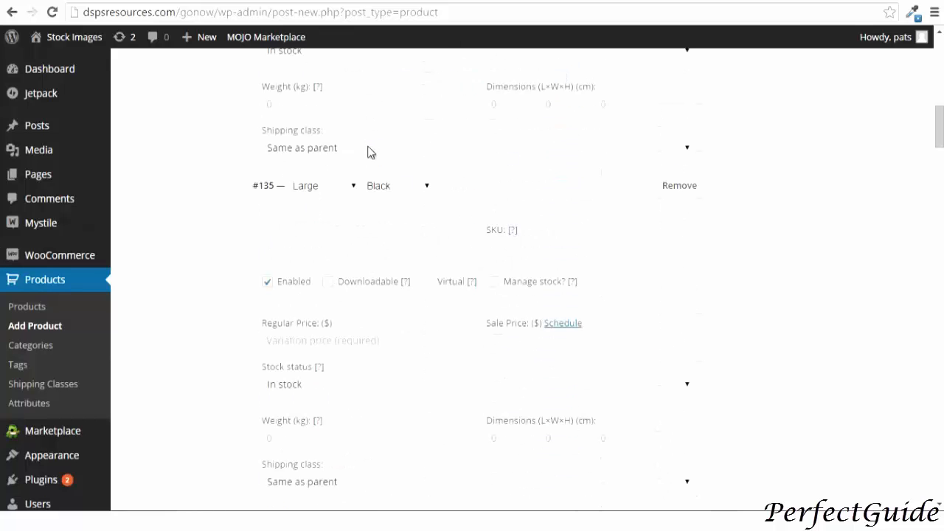
pyautogui.click(505, 245)
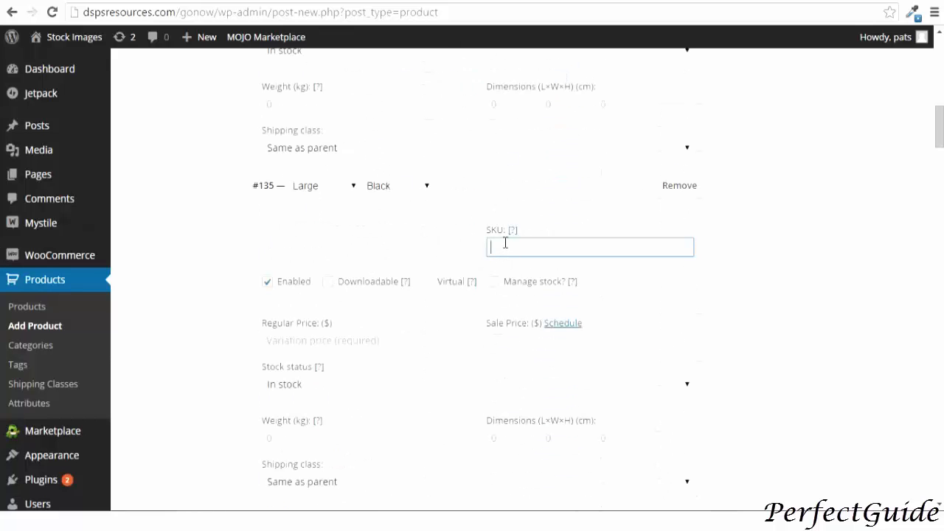
pyautogui.write('ytreyt')
pyautogui.click(272, 337)
pyautogui.write('2')
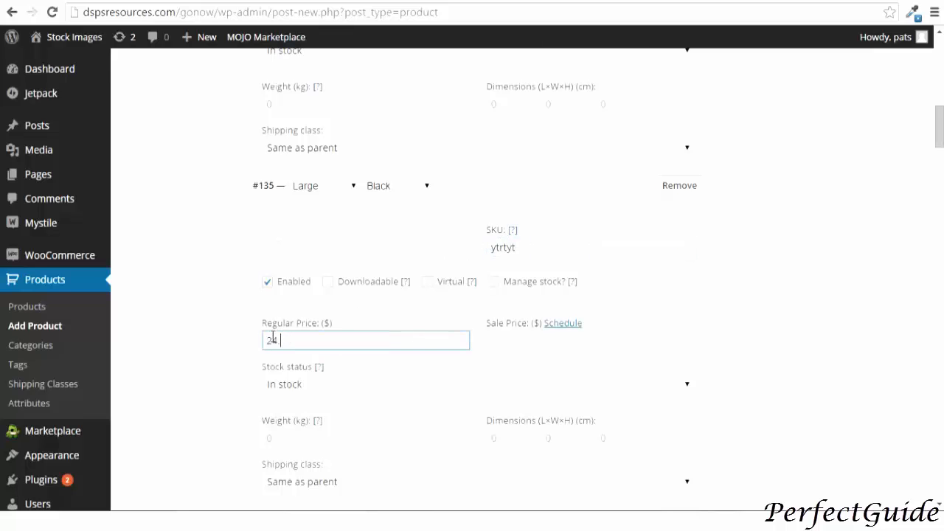
pyautogui.write('4.00')
pyautogui.click(276, 240)
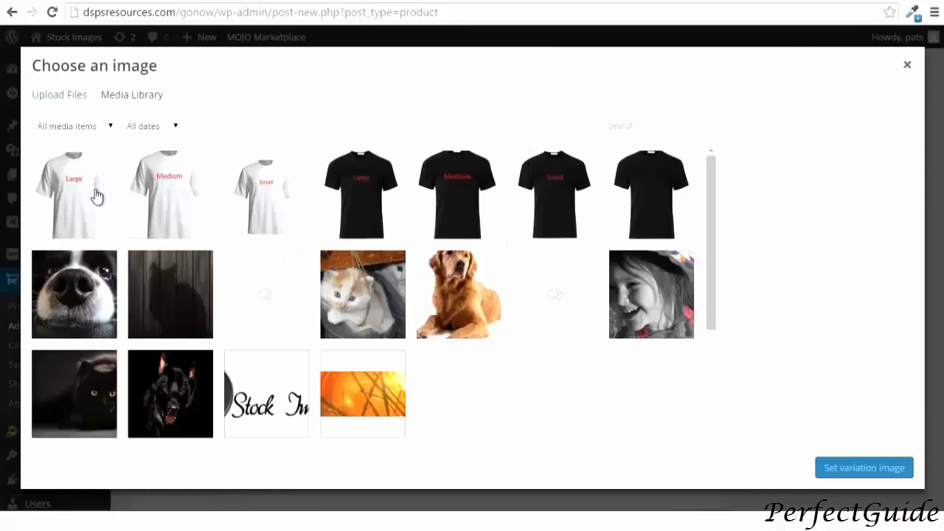
pyautogui.click(96, 195)
pyautogui.click(821, 466)
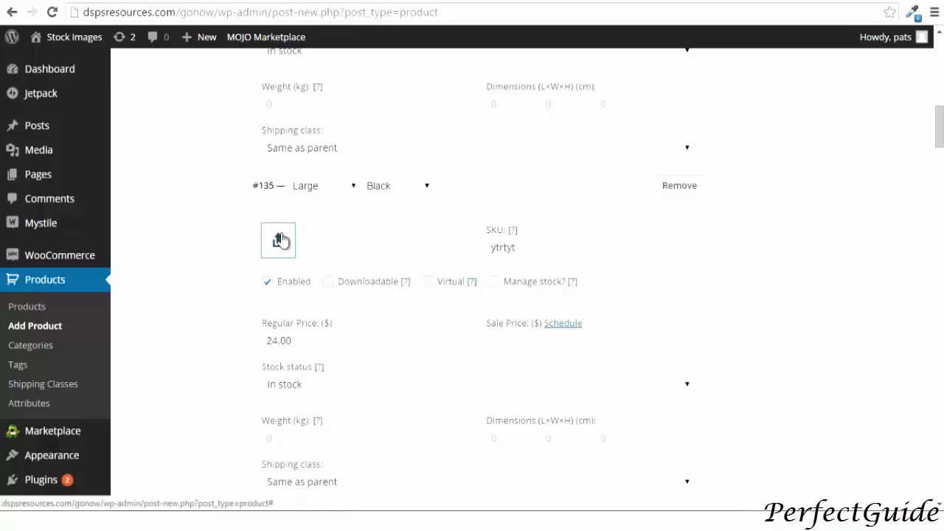
# Set the largeblackt T-shirt picture as the Large Black variation's image
pyautogui.click(280, 240)
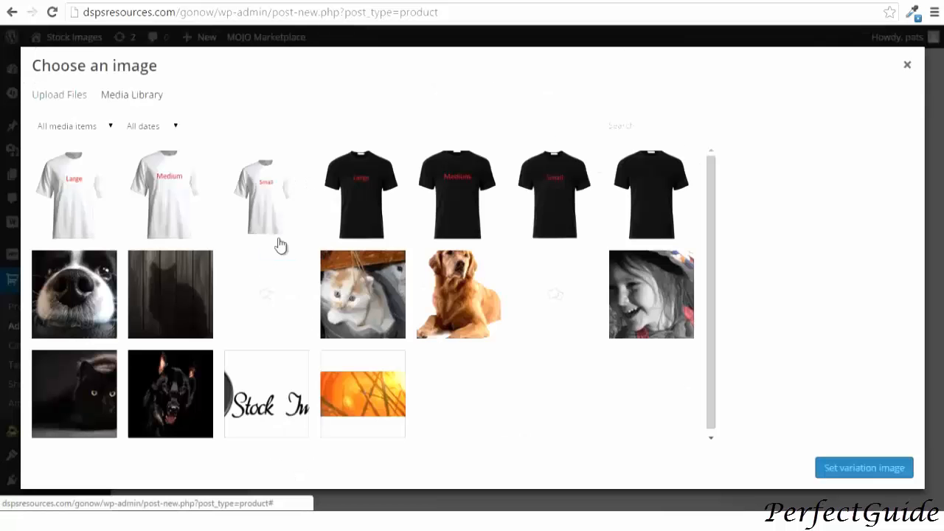
pyautogui.click(349, 198)
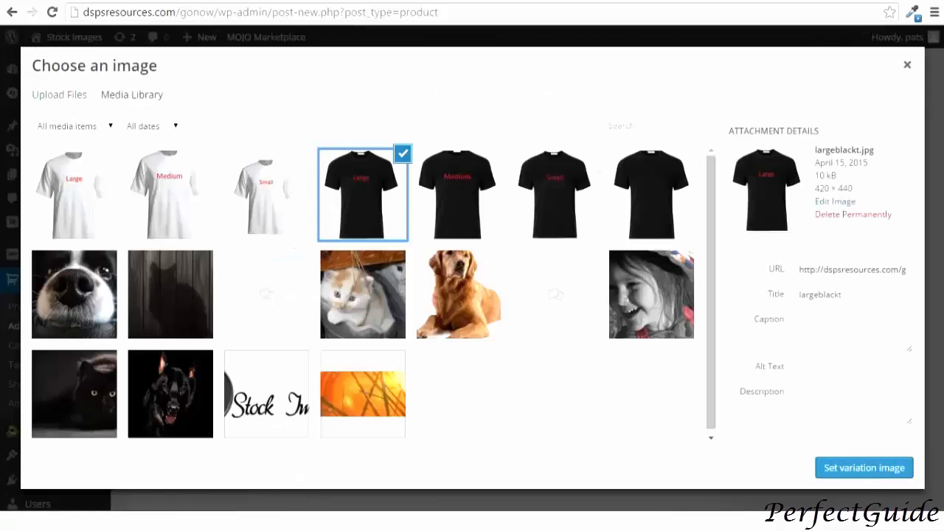
pyautogui.click(870, 464)
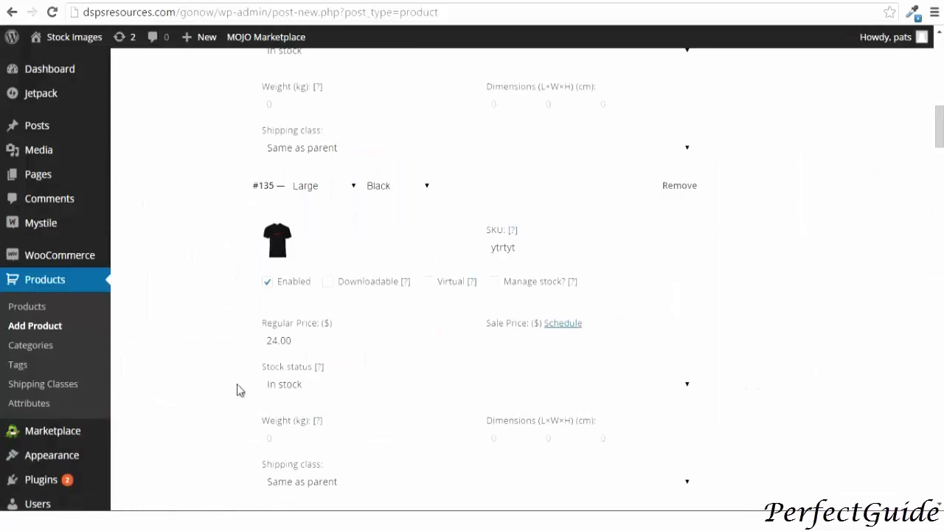
# Choose an image for the Medium Black variation
pyautogui.scroll(-3, 299, 332)
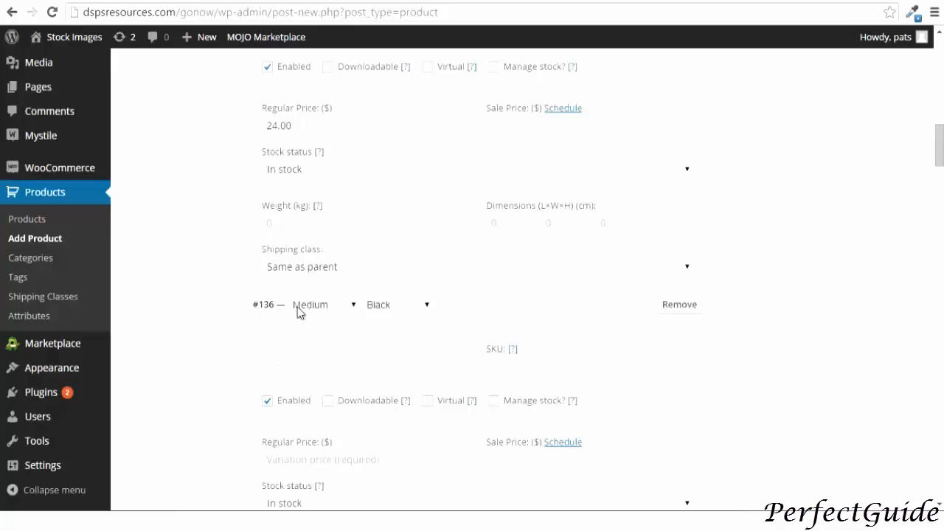
pyautogui.scroll(-2, 293, 362)
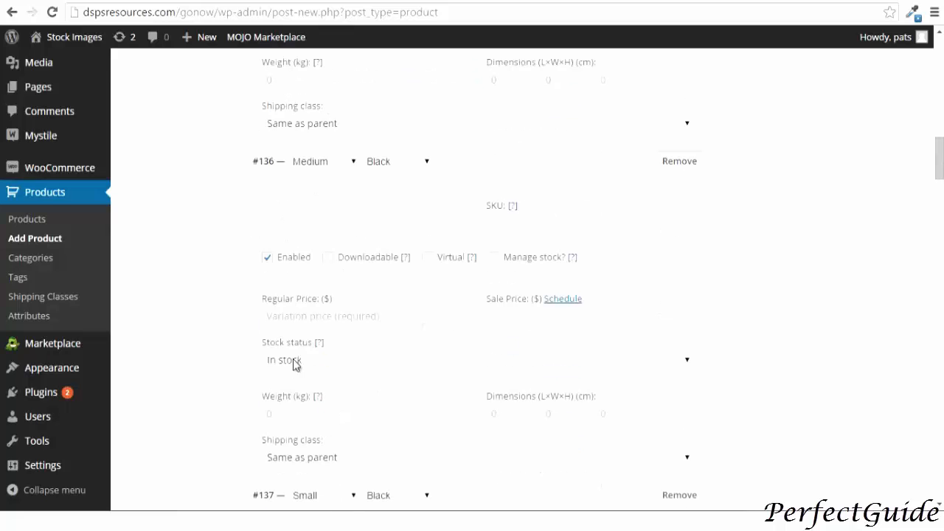
pyautogui.click(295, 318)
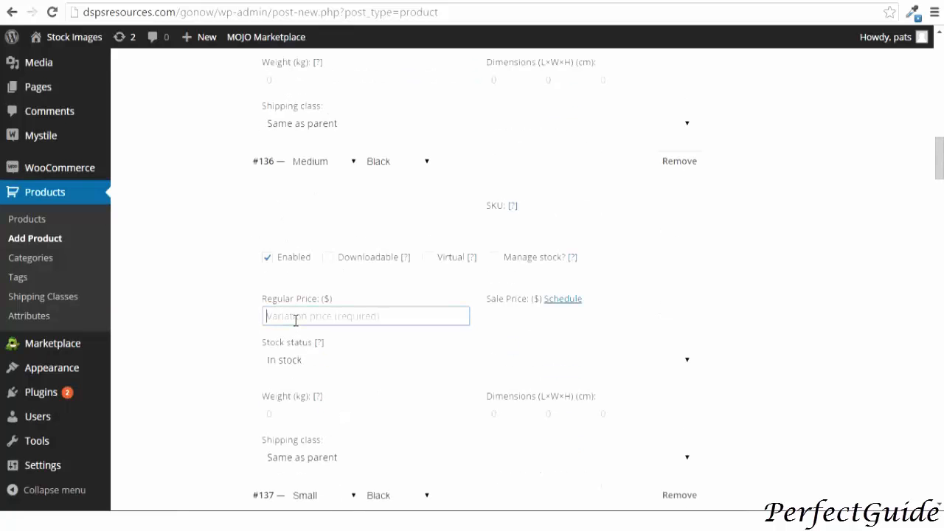
pyautogui.click(284, 218)
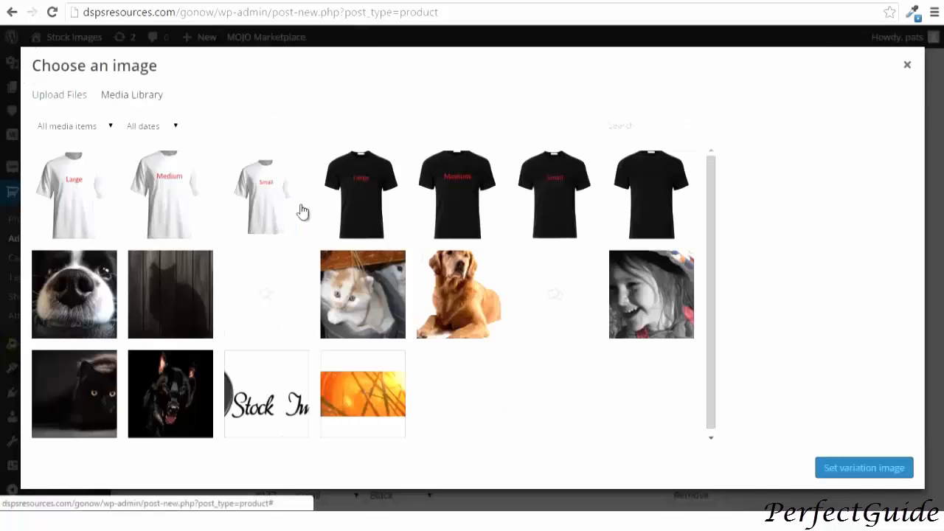